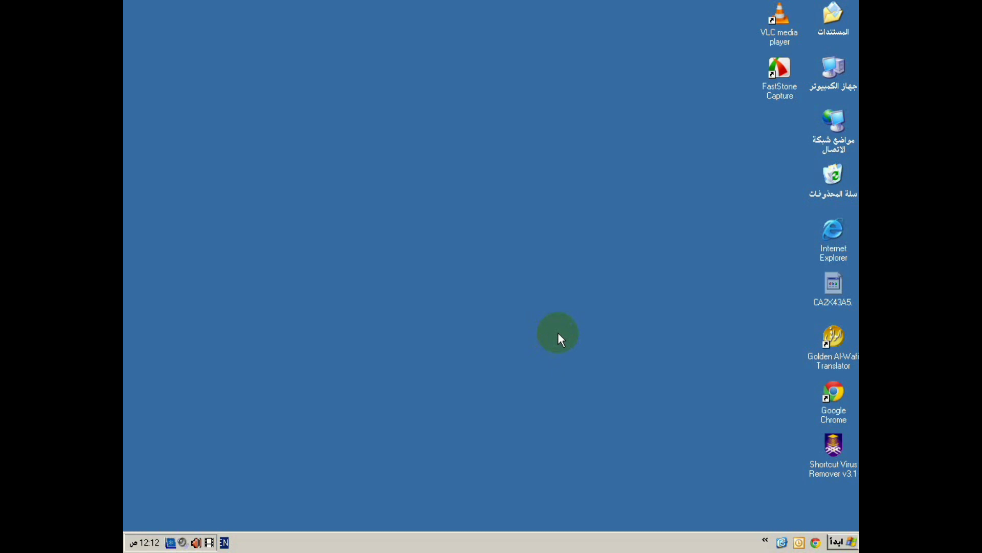
Open the Office 2007 folder on local drive D
double_click(835, 79)
click(438, 232)
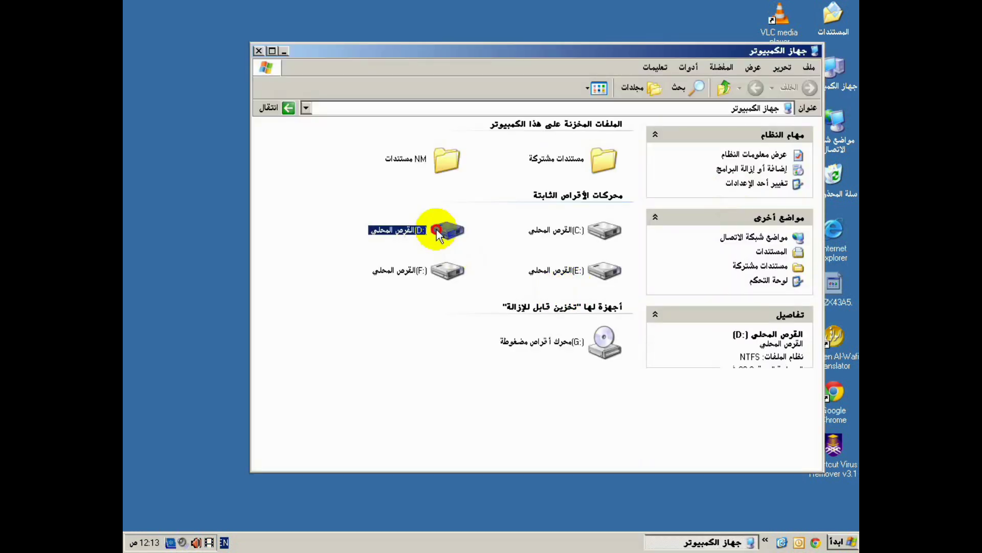
double_click(437, 232)
click(404, 165)
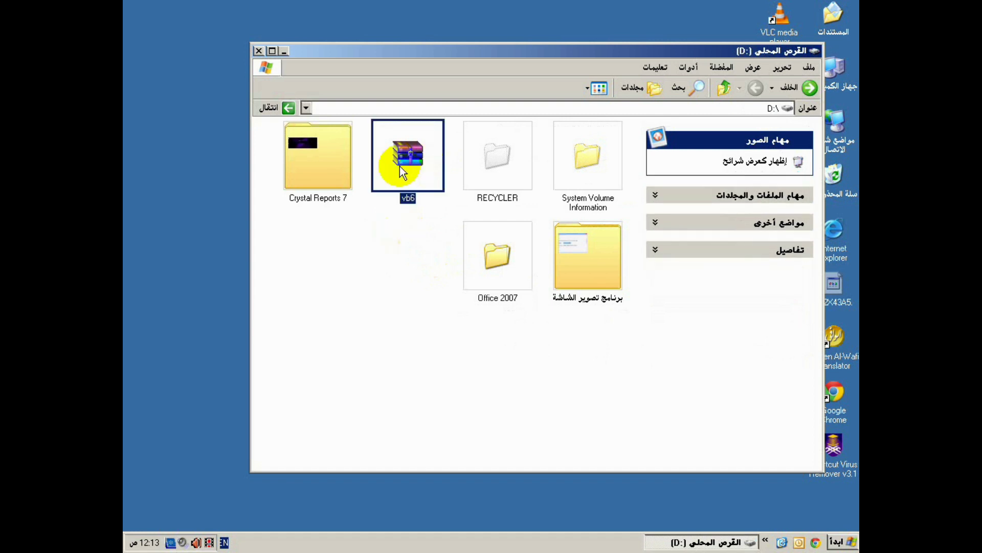
click(327, 170)
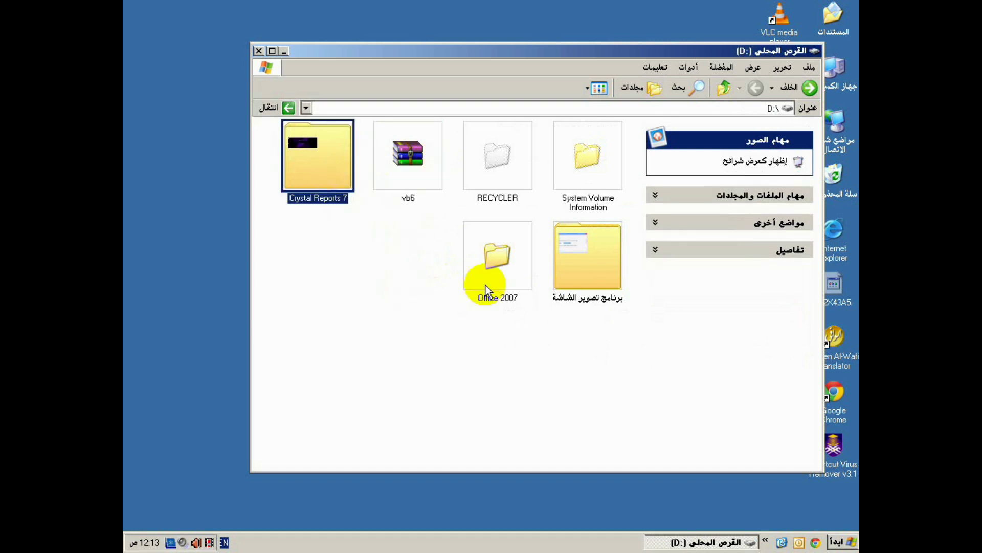
click(494, 267)
double_click(495, 267)
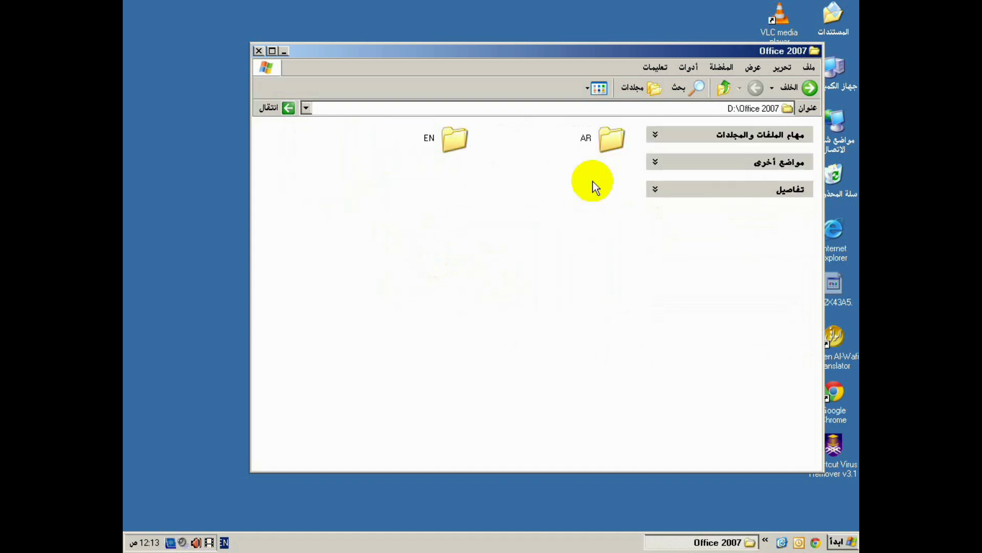
Launch the Office 2007 setup application from the AR folder
double_click(606, 142)
scroll(579, 333, down, 3)
double_click(431, 408)
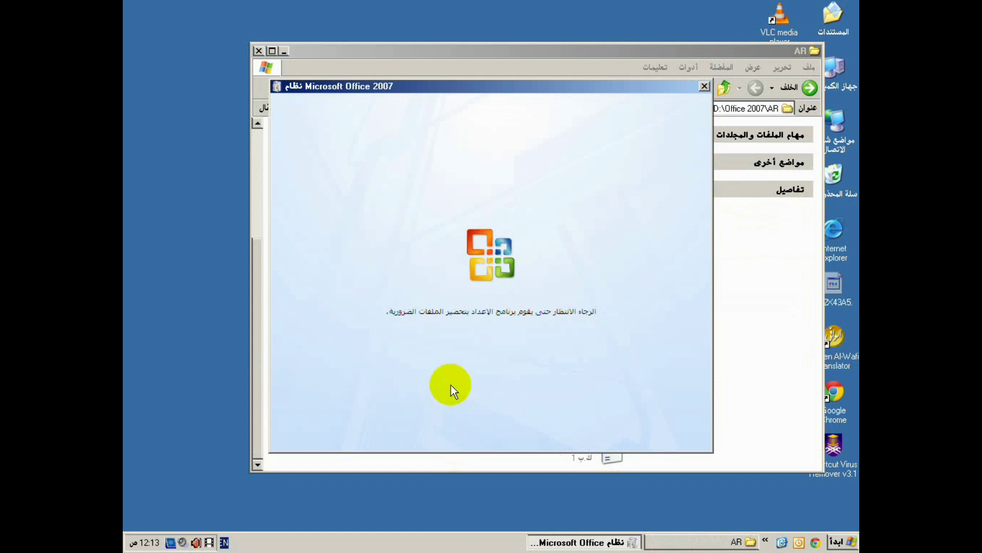
Copy the product key from the text file الرقم السرى in the AR folder and paste it into the installer's product key field
click(532, 464)
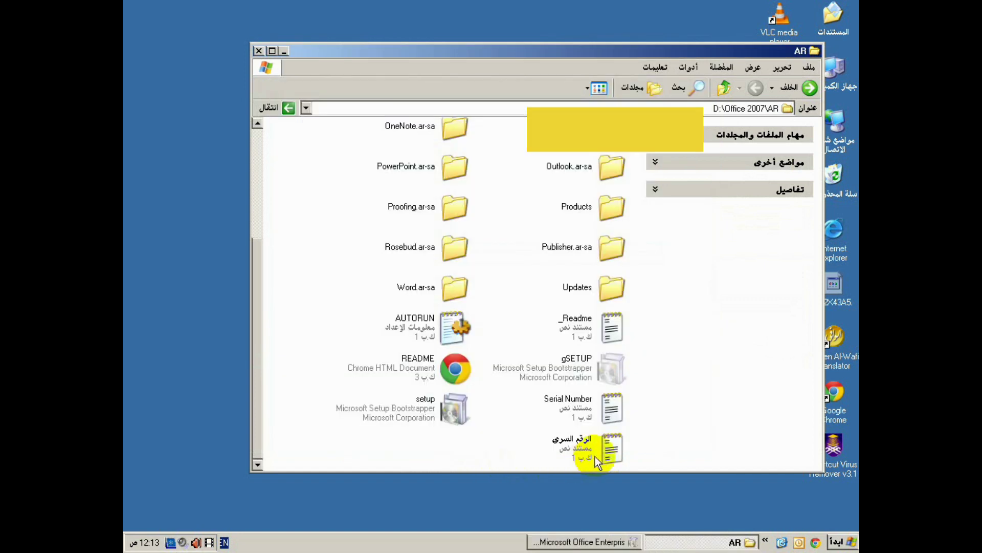
double_click(593, 453)
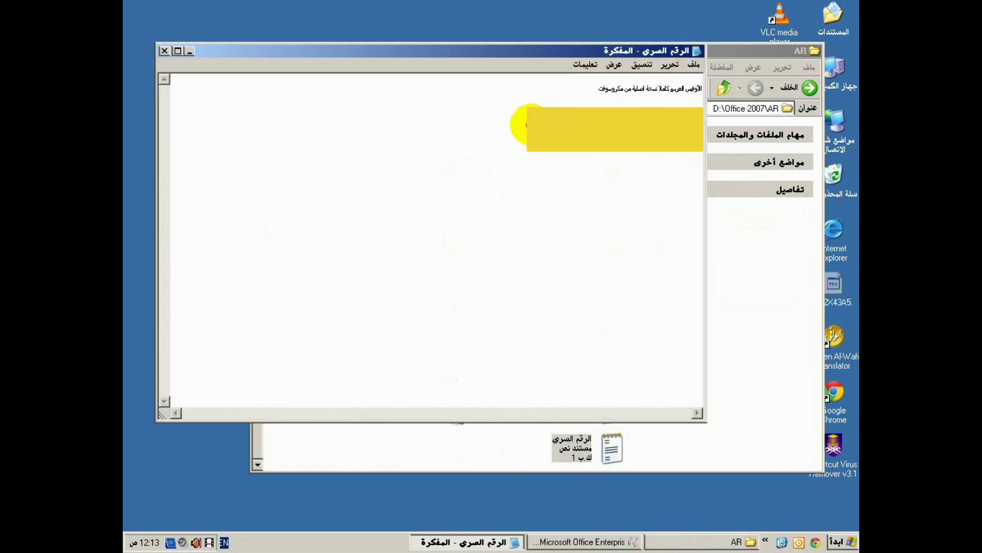
click(164, 50)
click(544, 541)
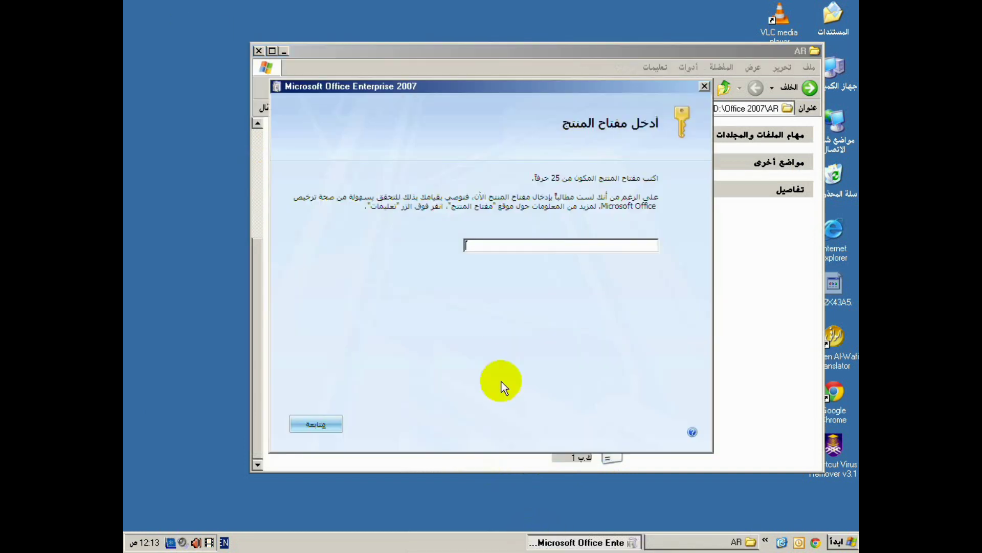
key(ctrl+v)
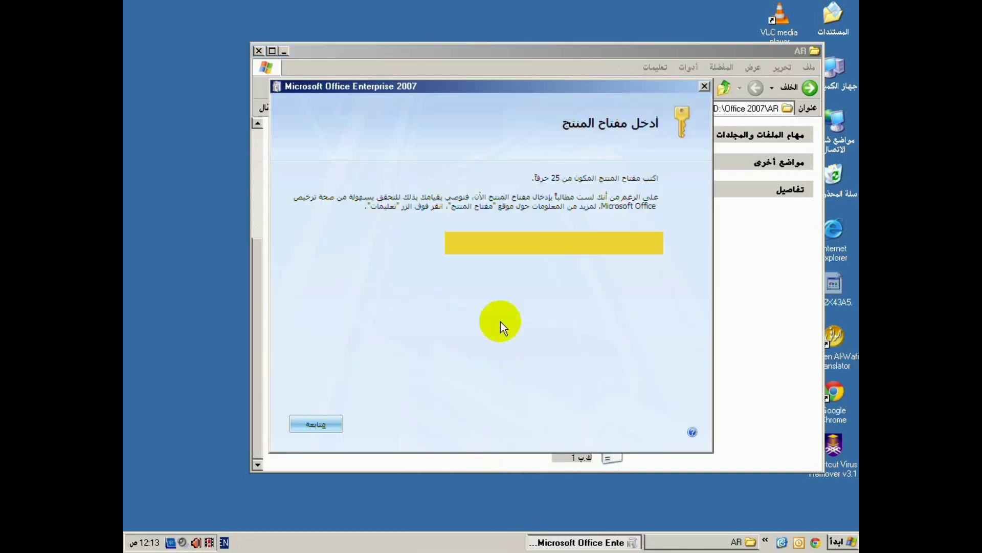
Continue past the product key page, accept the licence terms and proceed to the installation type choice
click(328, 422)
click(586, 420)
click(318, 422)
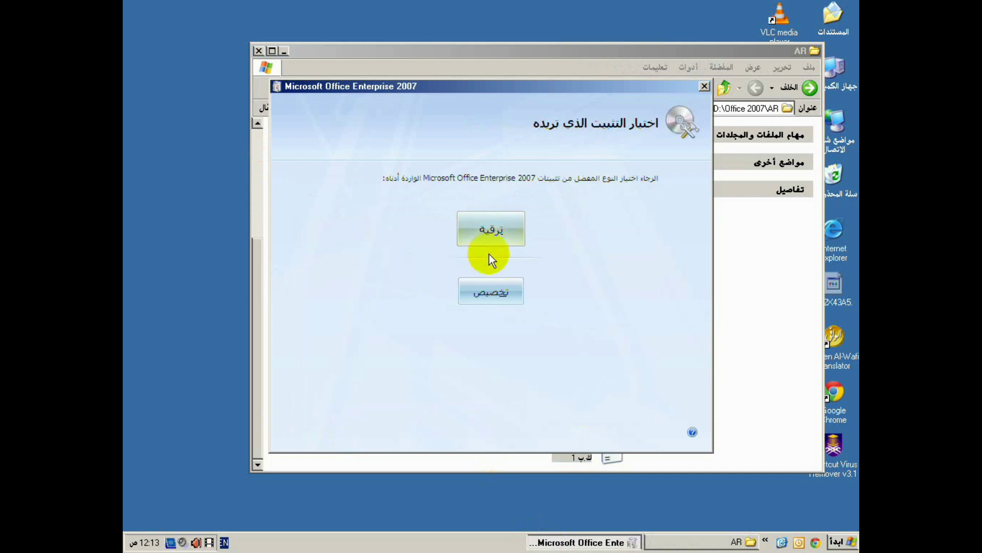
Choose the customized installation, select removing only the listed previous Office applications, and start the upgrade
click(491, 294)
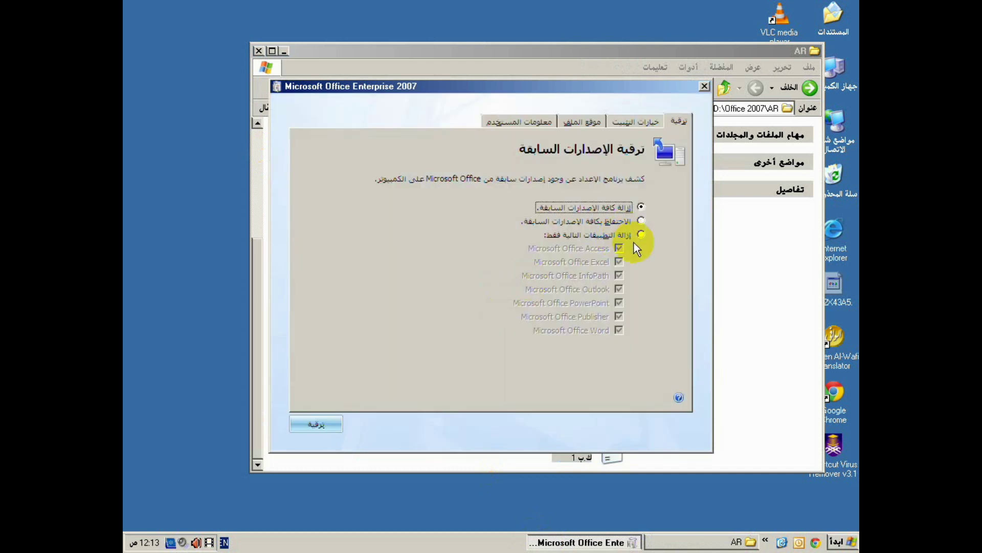
click(629, 237)
click(323, 425)
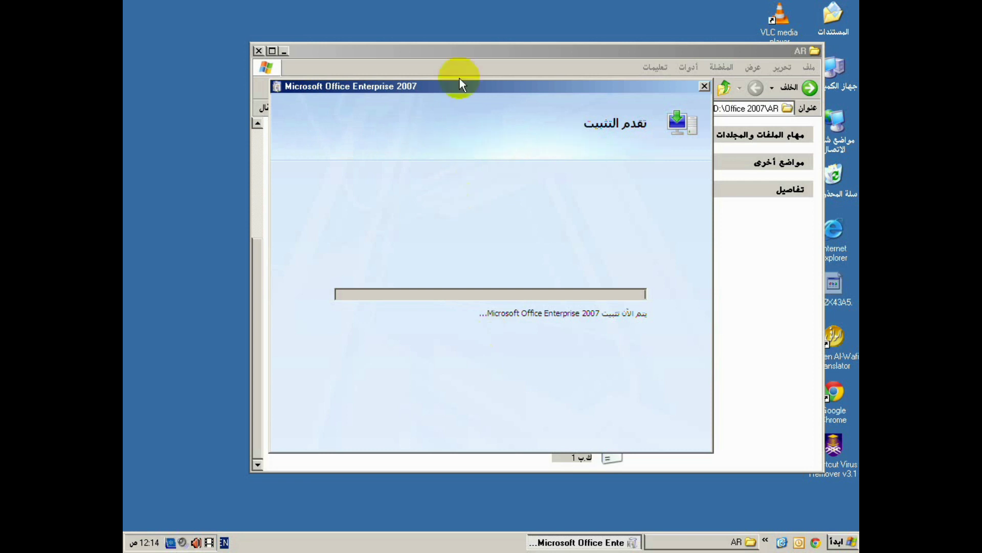
Close the finished Microsoft Office Enterprise 2007 installer and decline restarting the system
drag(445, 84, 445, 75)
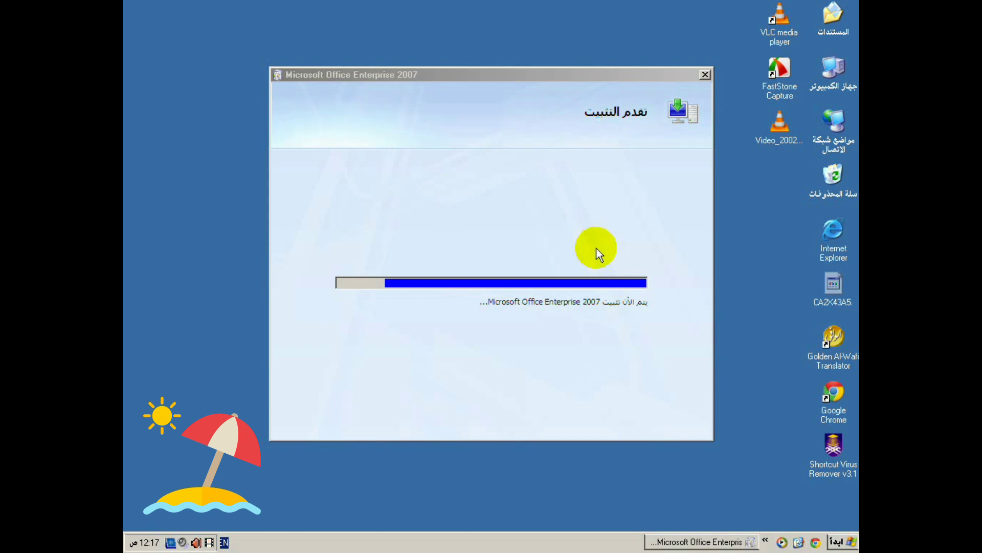
click(530, 77)
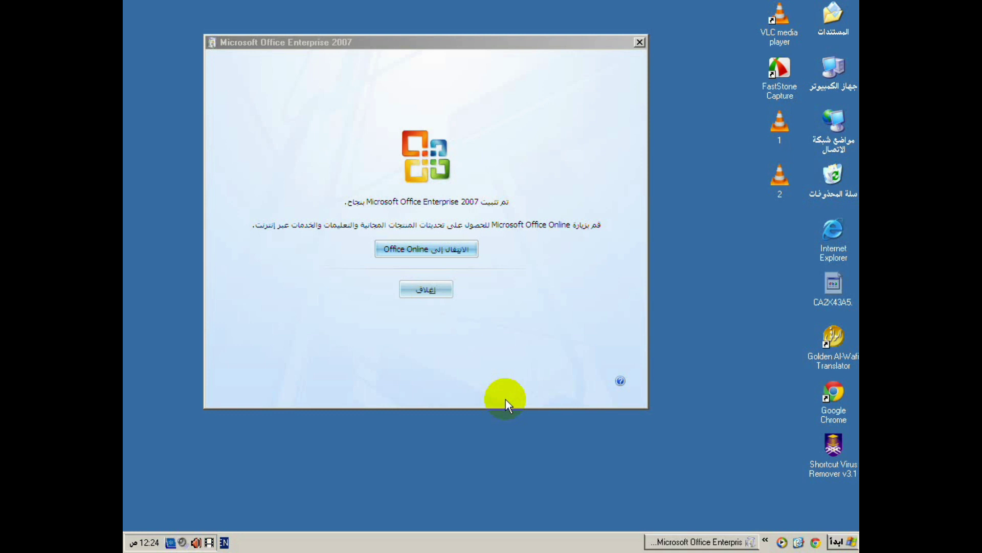
drag(410, 44, 481, 77)
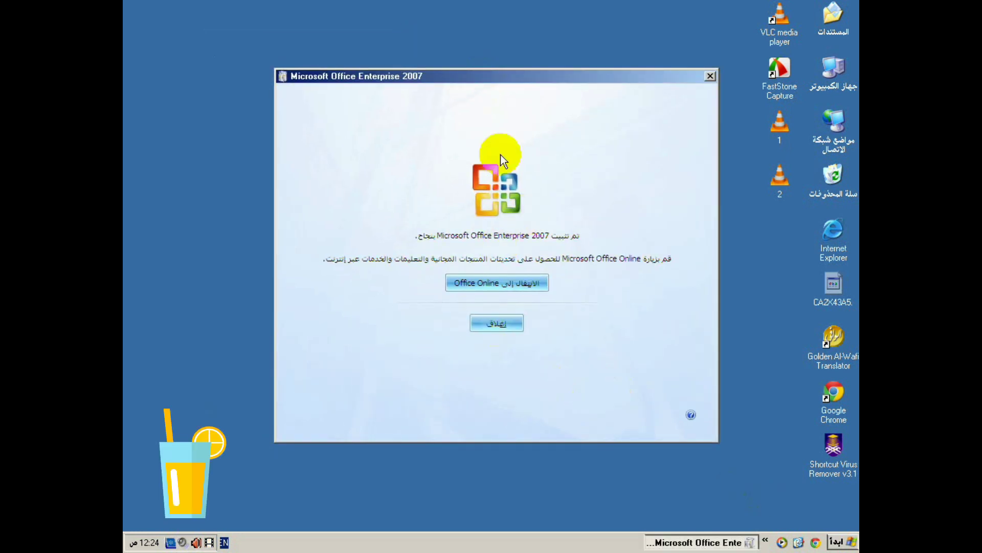
click(499, 324)
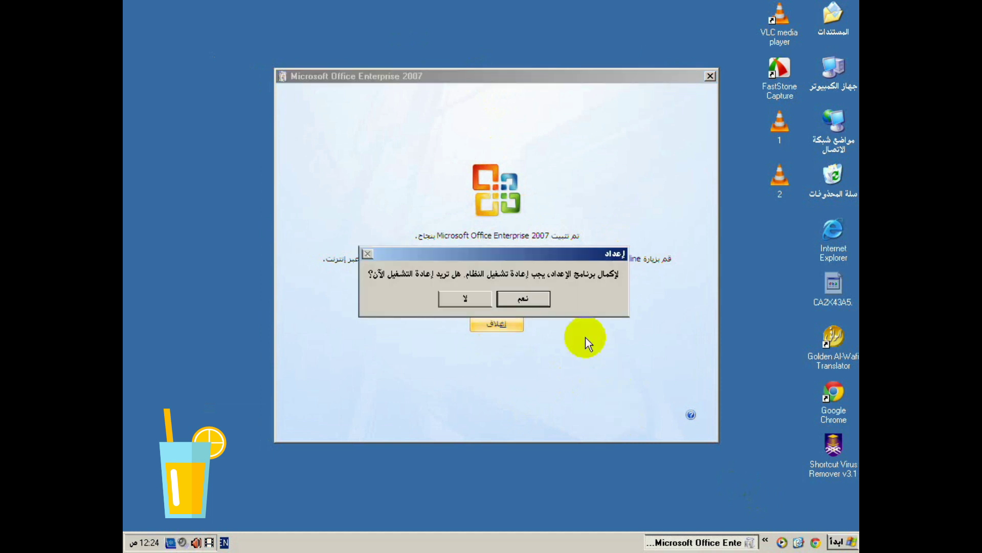
click(465, 299)
Create a desktop shortcut for Microsoft Office Access 2007 from the installed Microsoft Office programs
click(852, 546)
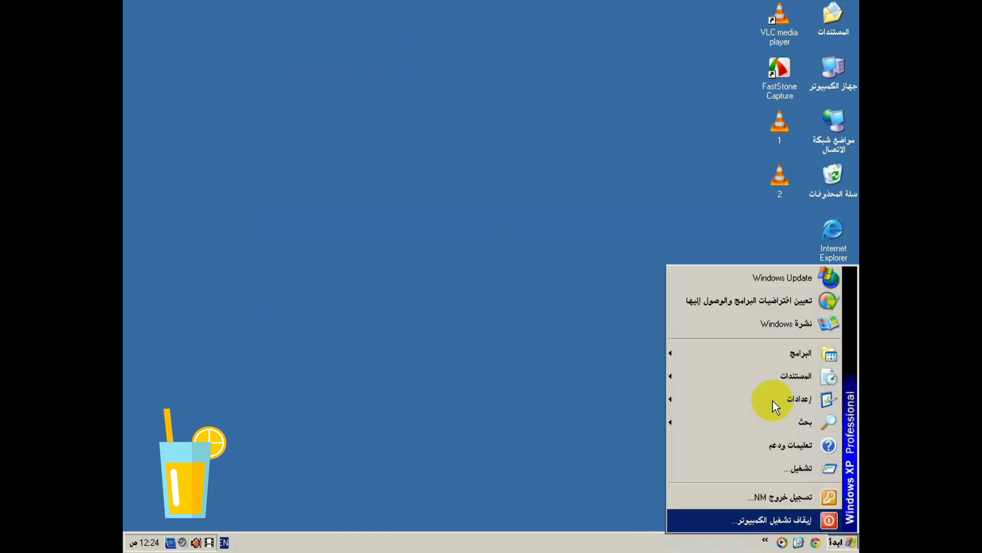
mouse_move(757, 355)
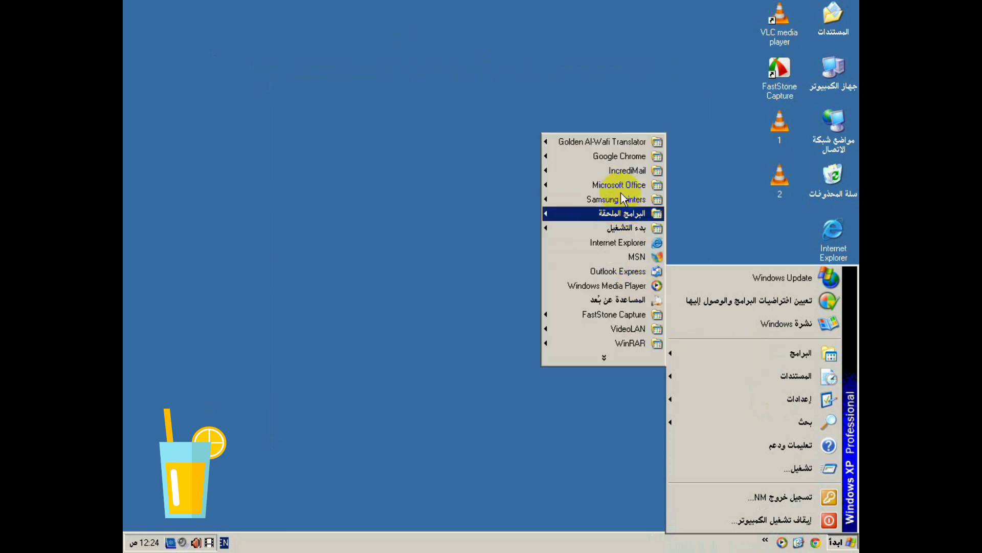
mouse_move(621, 187)
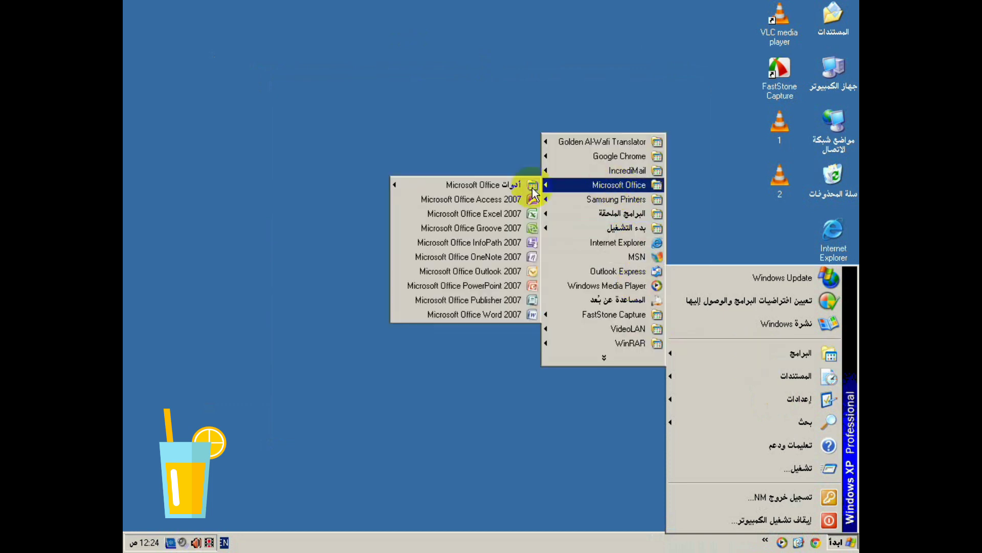
right_click(496, 201)
mouse_move(463, 226)
click(381, 249)
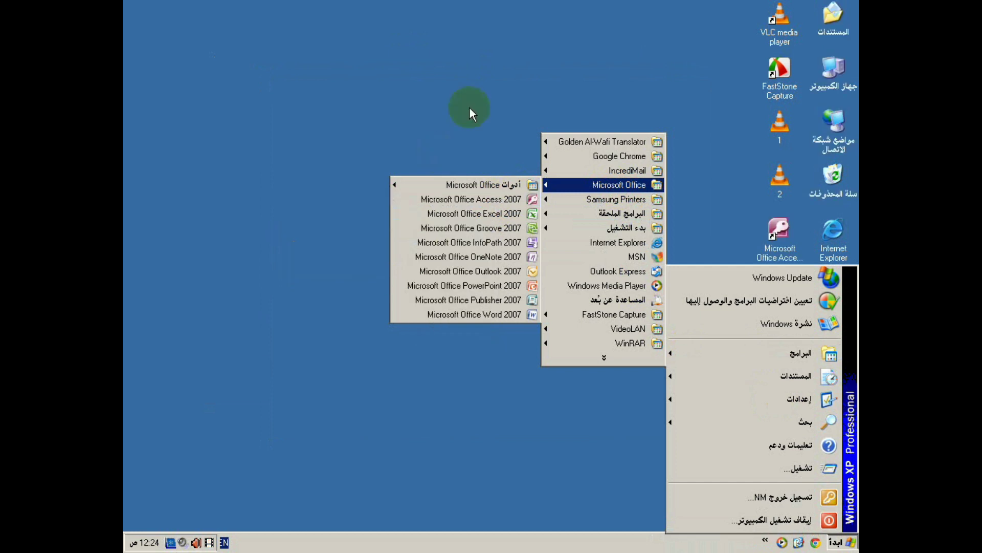
Test Access 2007 from its desktop shortcut by accepting the privacy options and creating a blank database, and close it
double_click(782, 241)
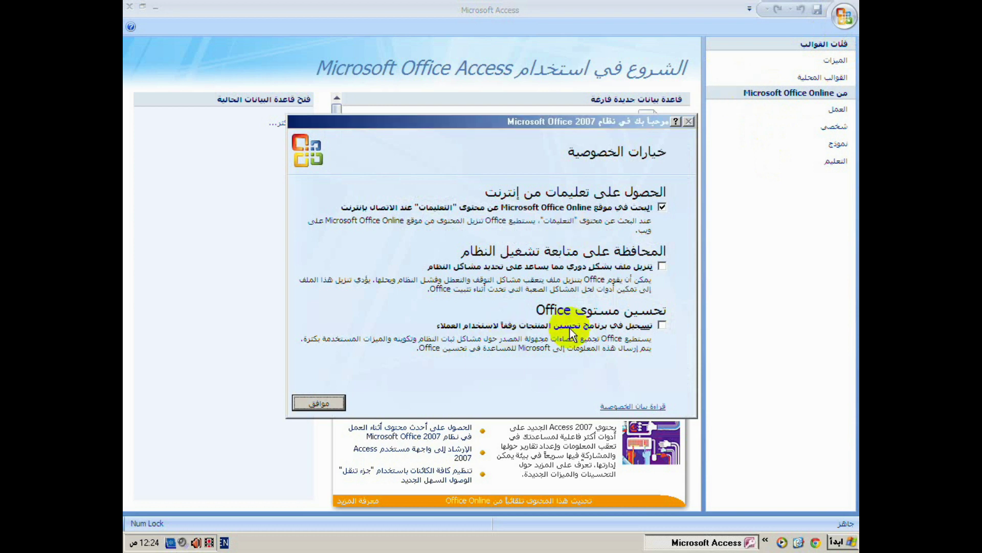
click(317, 403)
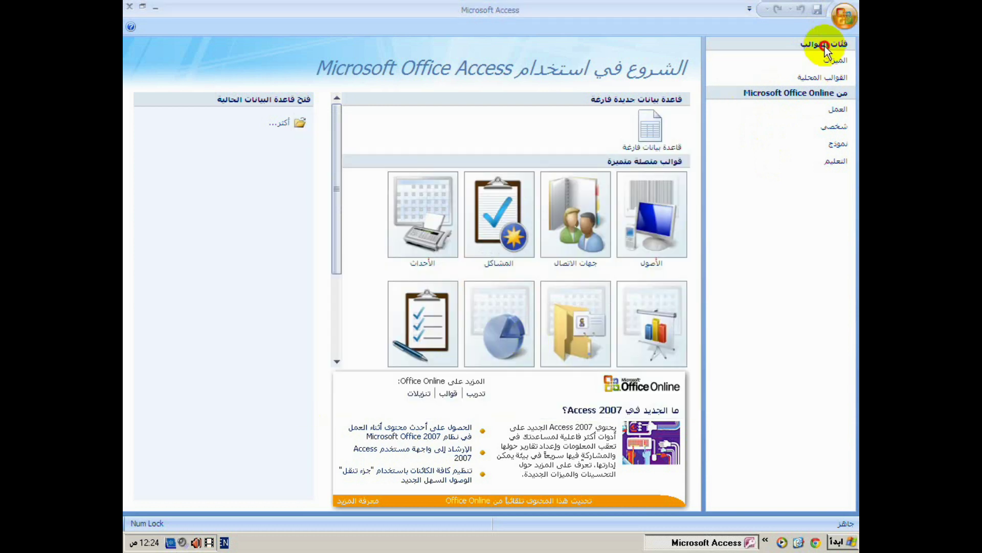
click(650, 125)
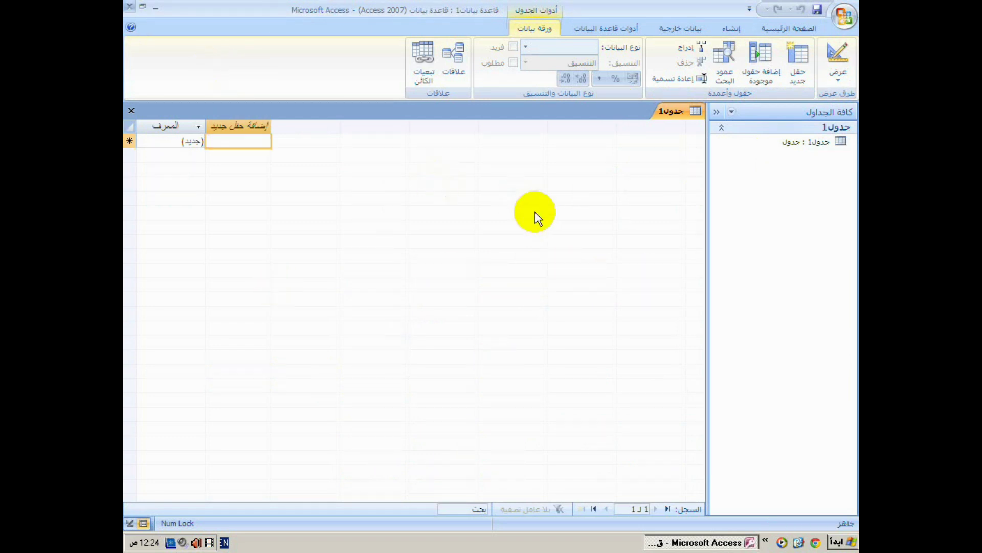
key(alt+F4)
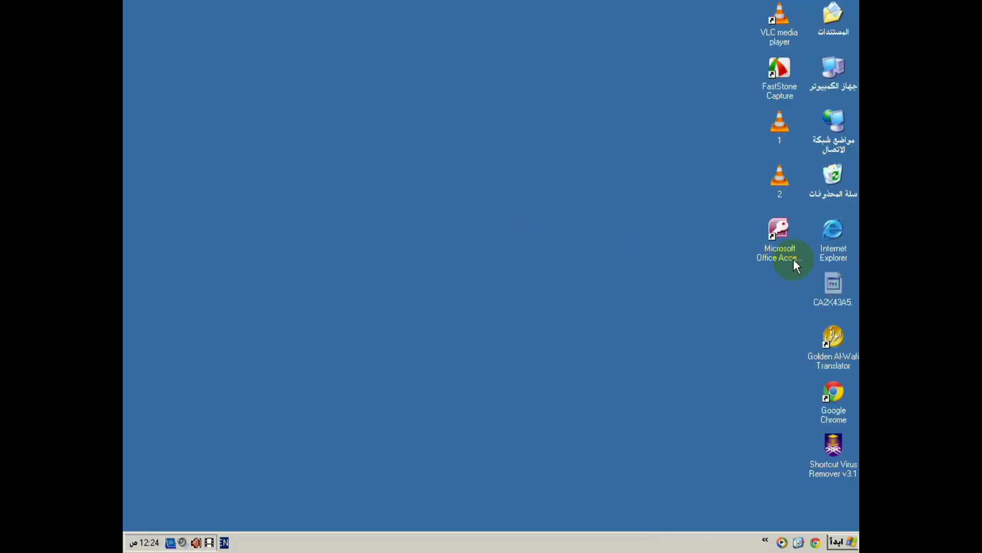
click(793, 259)
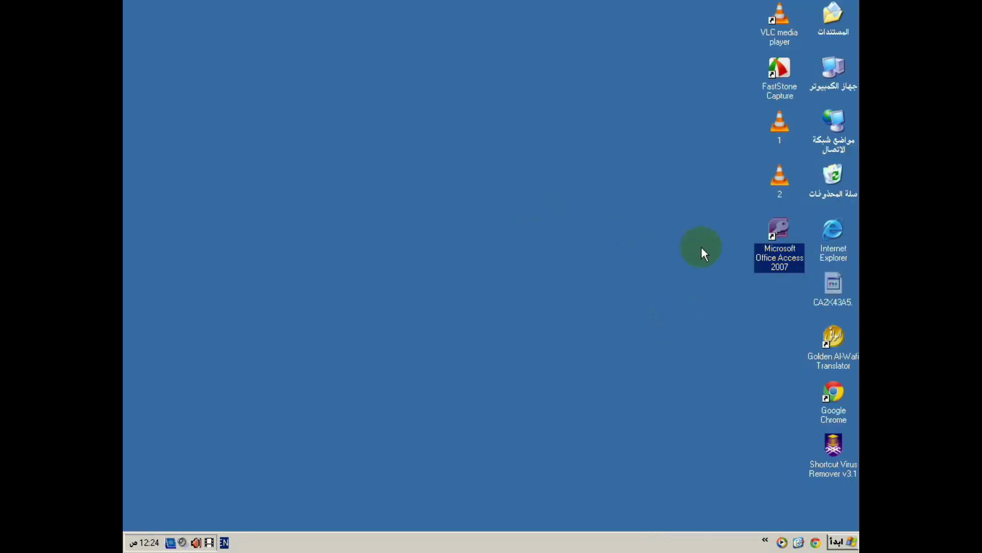
Open local drive D to reach the vb6 archive
double_click(830, 72)
click(434, 227)
double_click(434, 227)
click(415, 164)
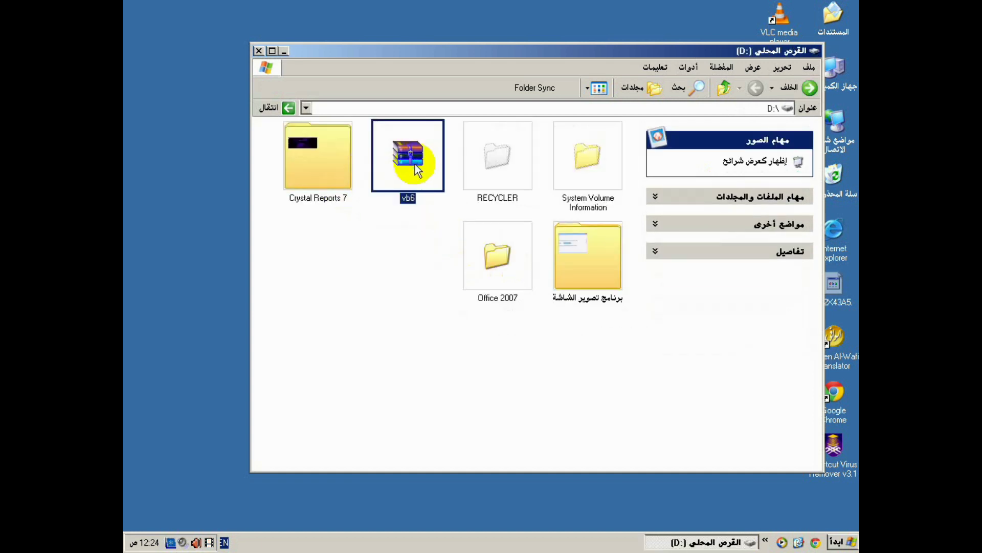
right_click(415, 165)
click(404, 172)
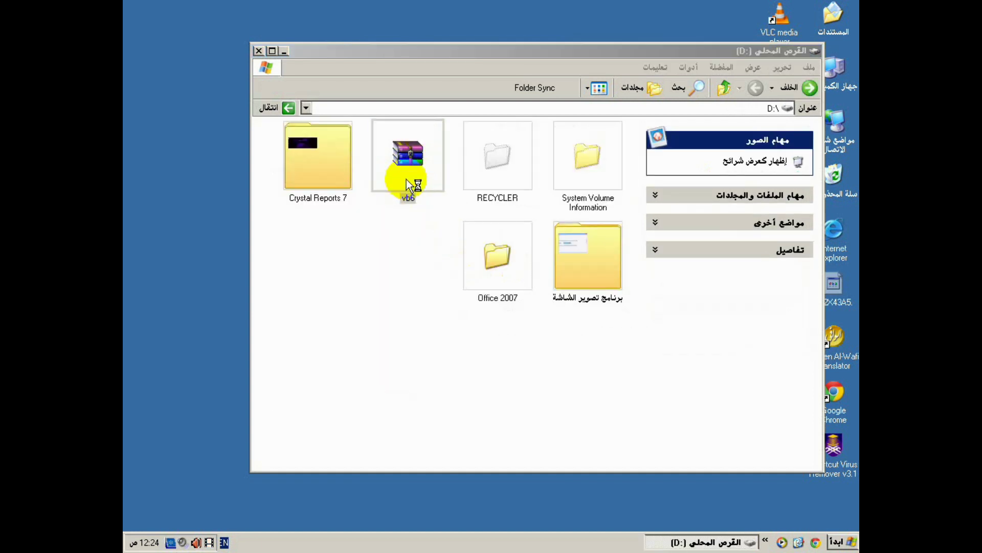
click(682, 25)
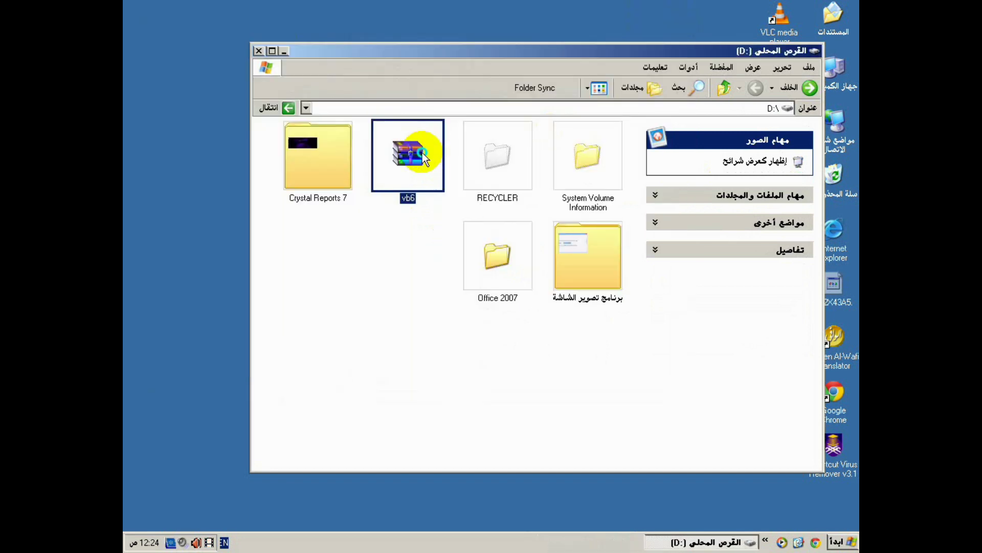
Extract the vb6 archive into its own vb6 folder on drive D
right_click(417, 156)
click(407, 233)
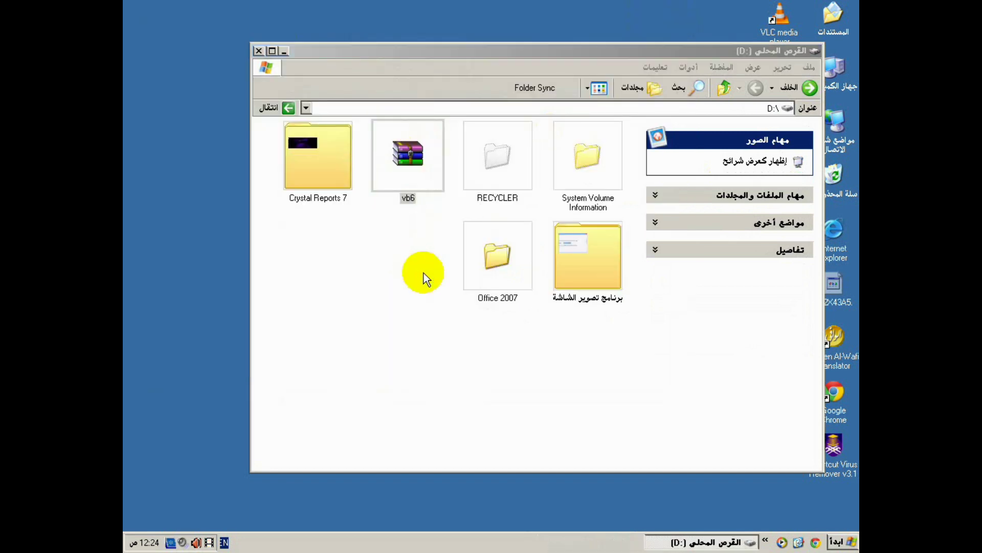
click(542, 423)
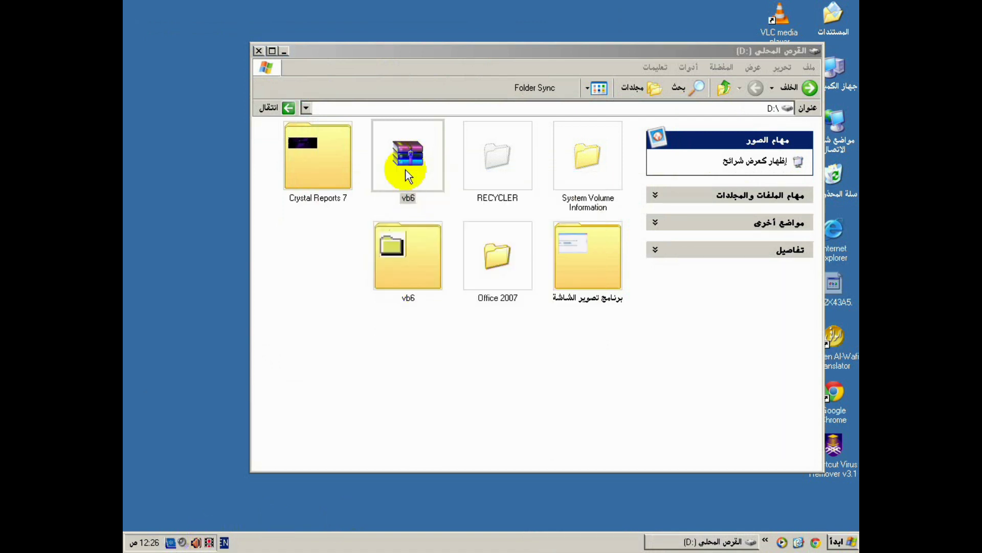
Run the Microsoft SETUP application from the extracted vb6 folder on drive D
double_click(411, 268)
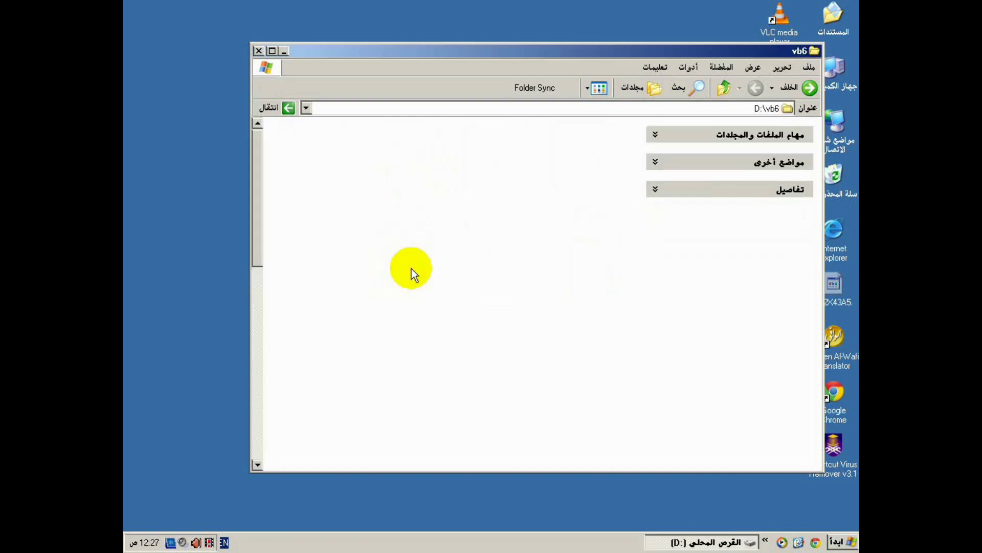
scroll(517, 302, down, 10)
scroll(532, 317, up, 10)
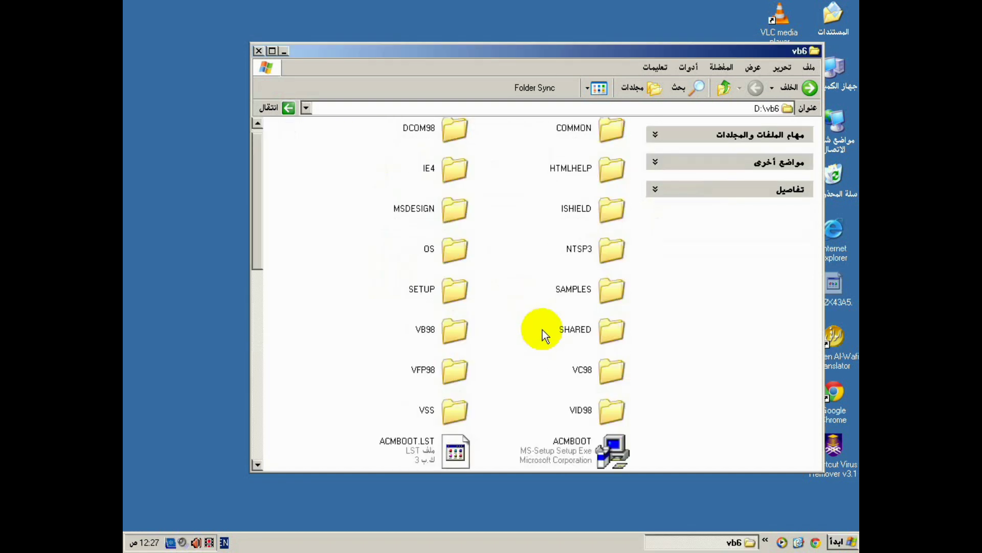
scroll(558, 363, down, 5)
scroll(576, 401, down, 7)
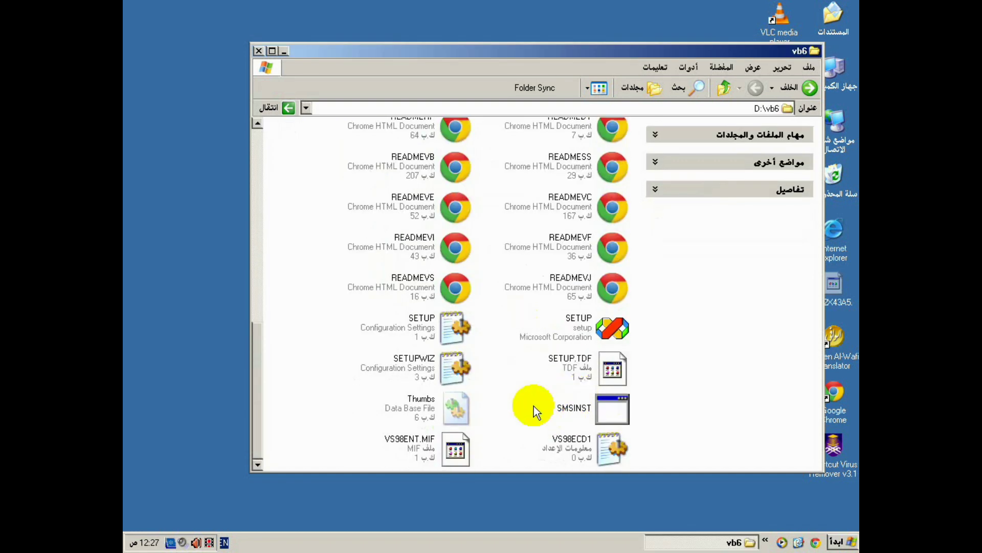
scroll(472, 391, up, 7)
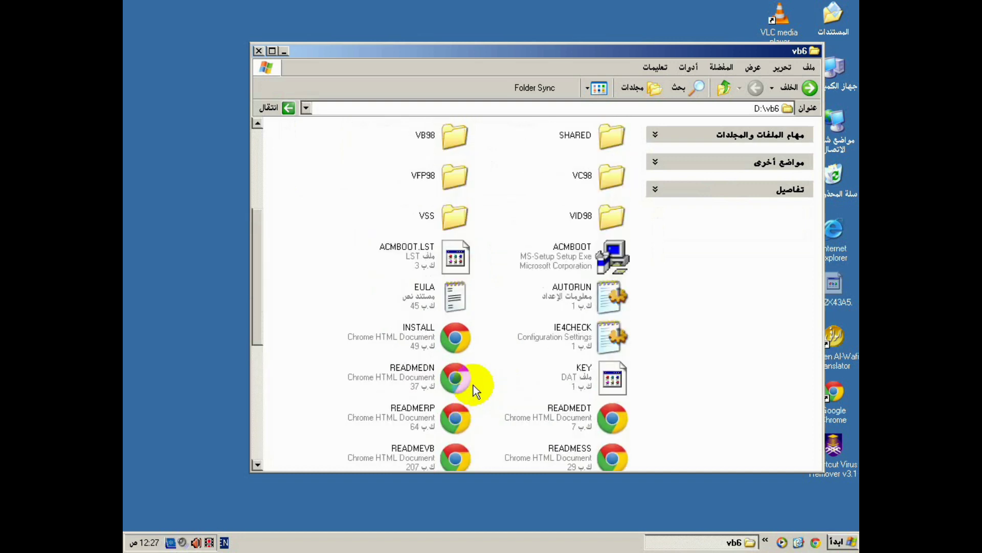
scroll(473, 383, down, 7)
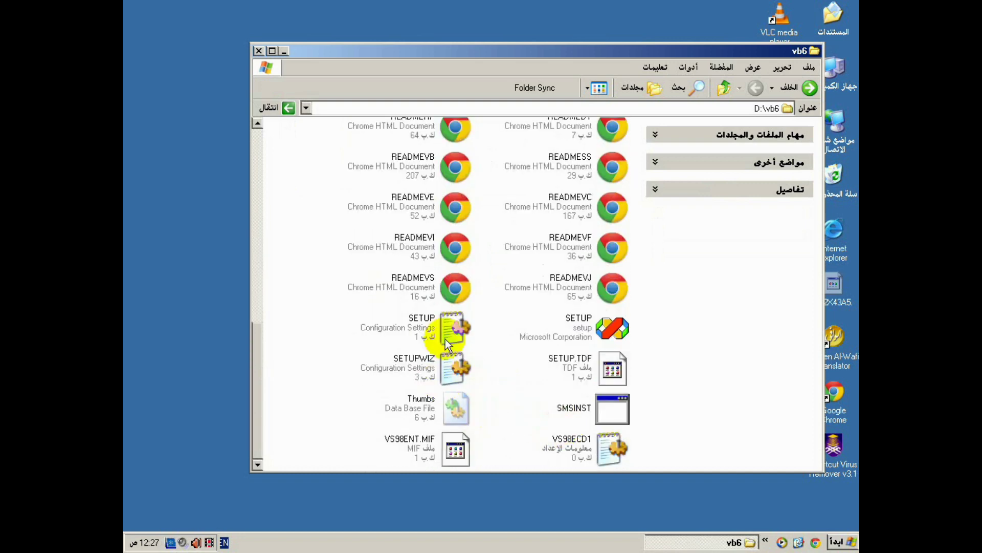
double_click(582, 329)
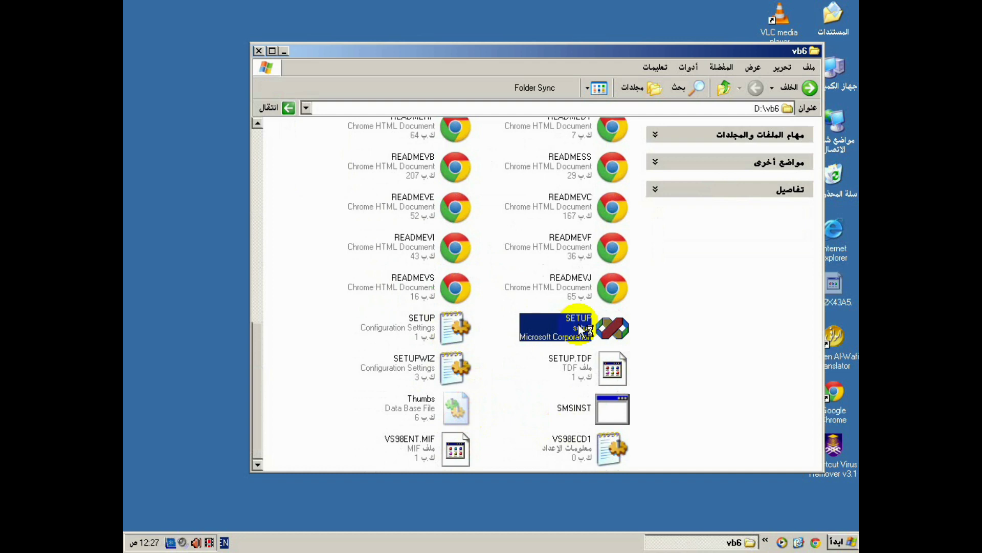
Accept the Visual Studio 6.0 Enterprise Edition license agreement and proceed past the product number page
click(567, 421)
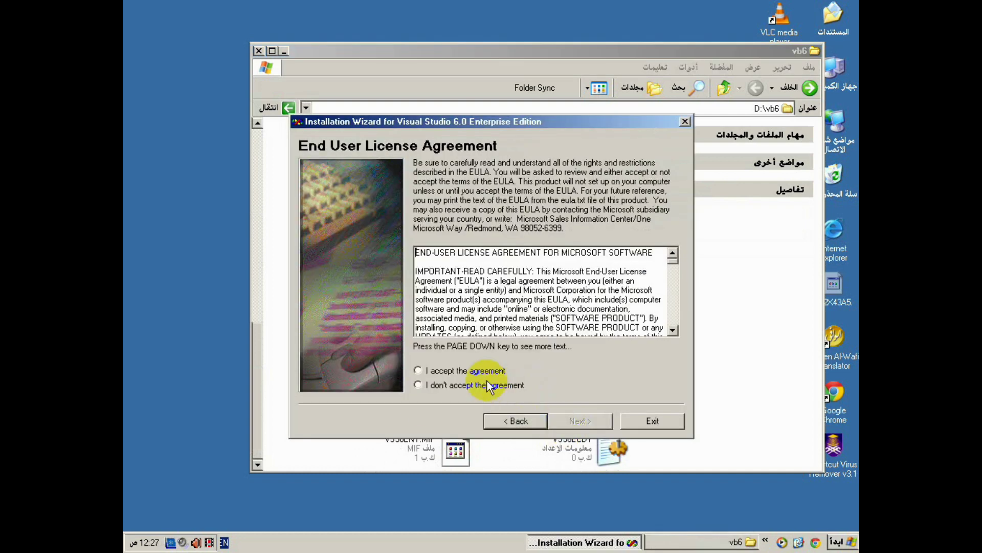
click(418, 370)
click(580, 421)
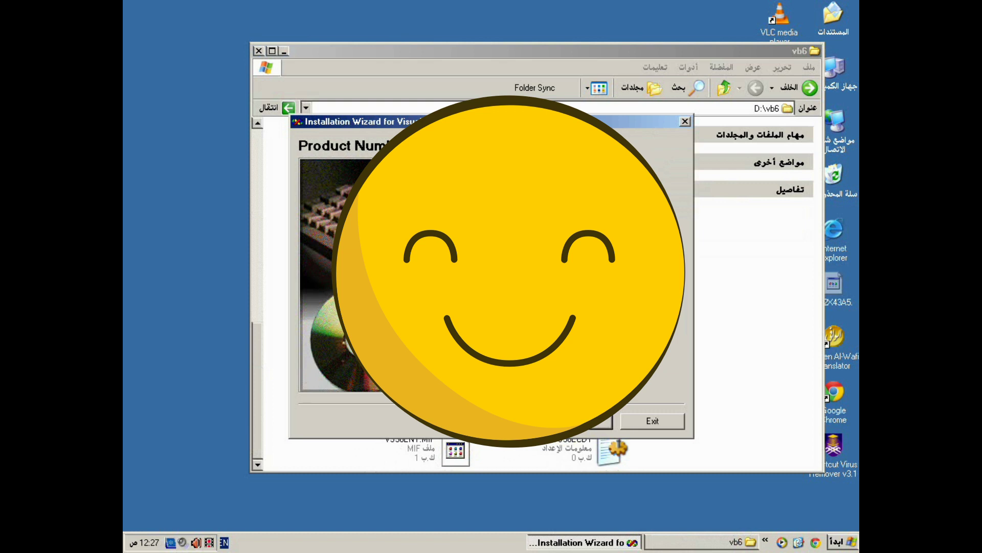
click(584, 428)
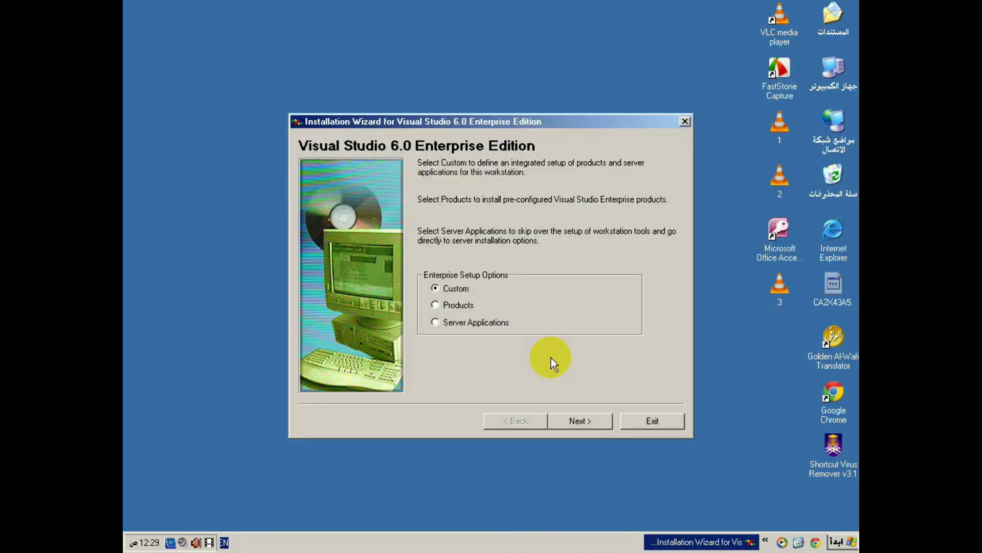
Choose the Custom setup option, keep the default common files folder, and continue through the Enterprise Setup welcome and product ID screens
click(441, 125)
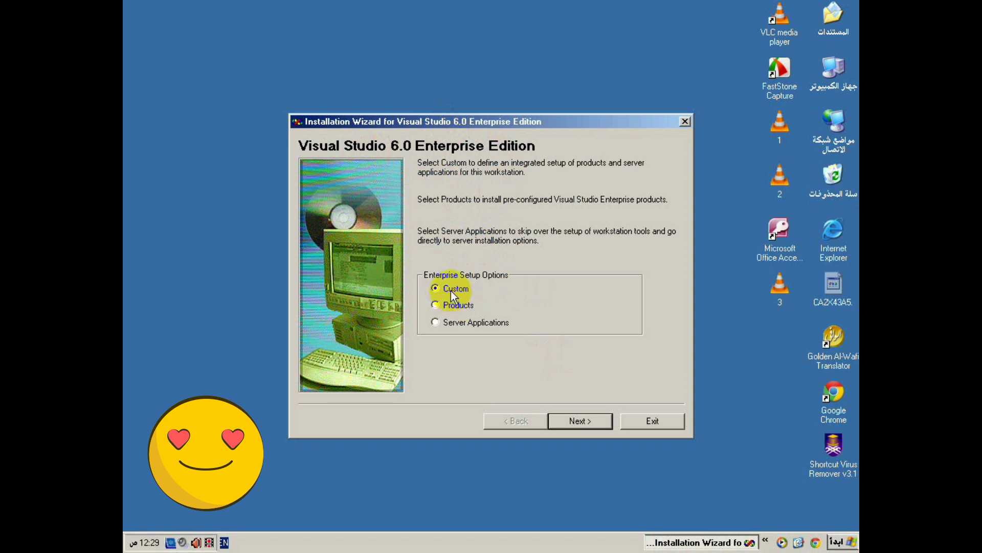
click(572, 422)
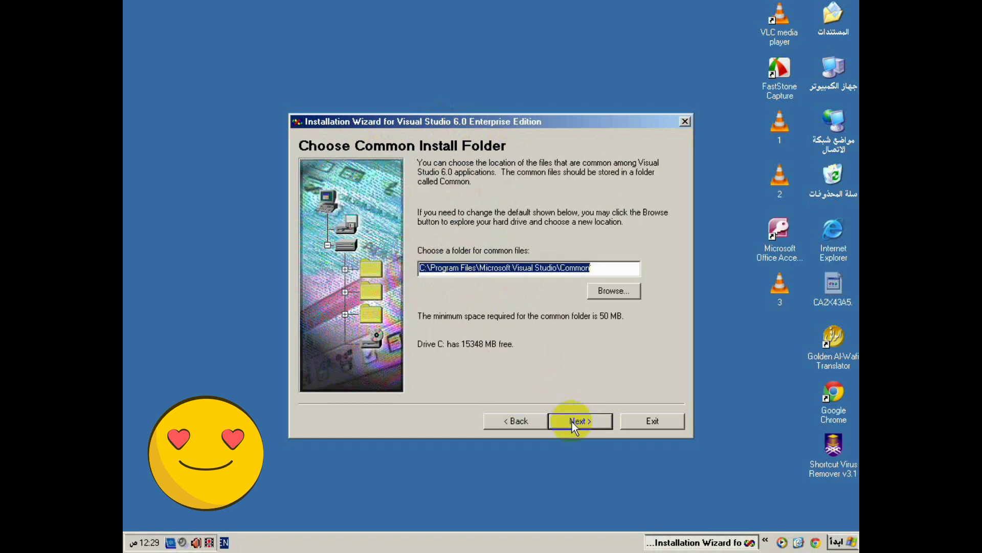
click(572, 422)
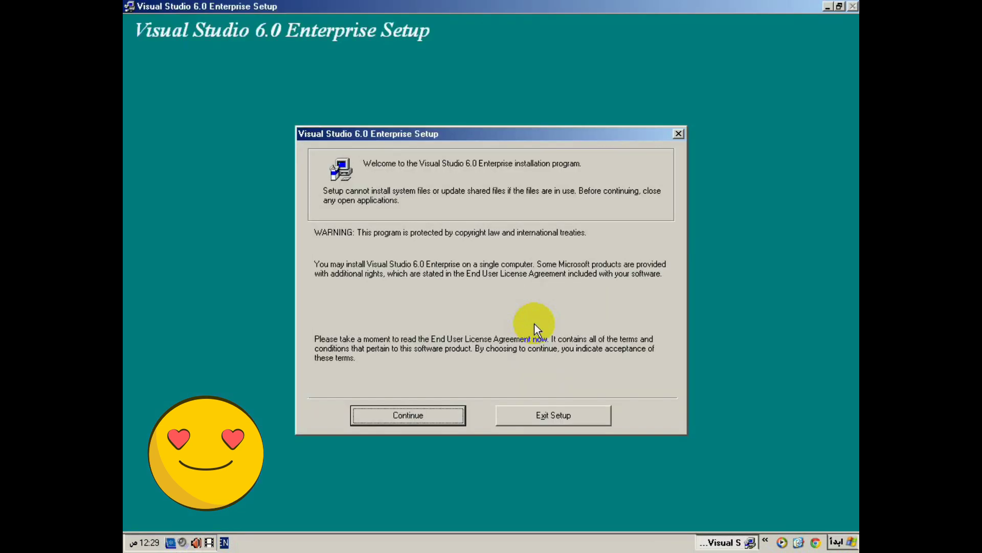
click(430, 414)
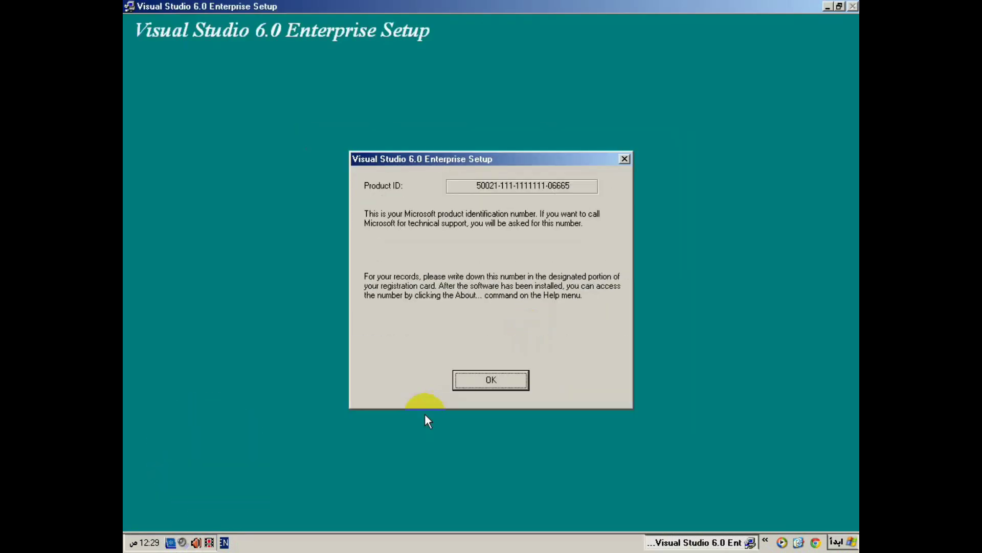
click(490, 378)
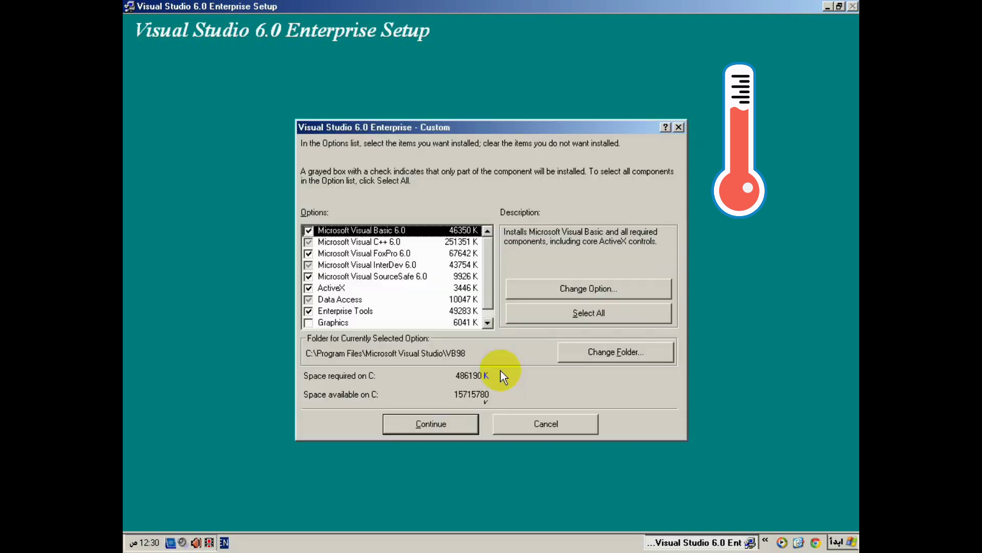
Install all components except Visual C++ 6.0, Visual FoxPro 6.0, Visual InterDev 6.0 and Visual SourceSafe 6.0
click(566, 315)
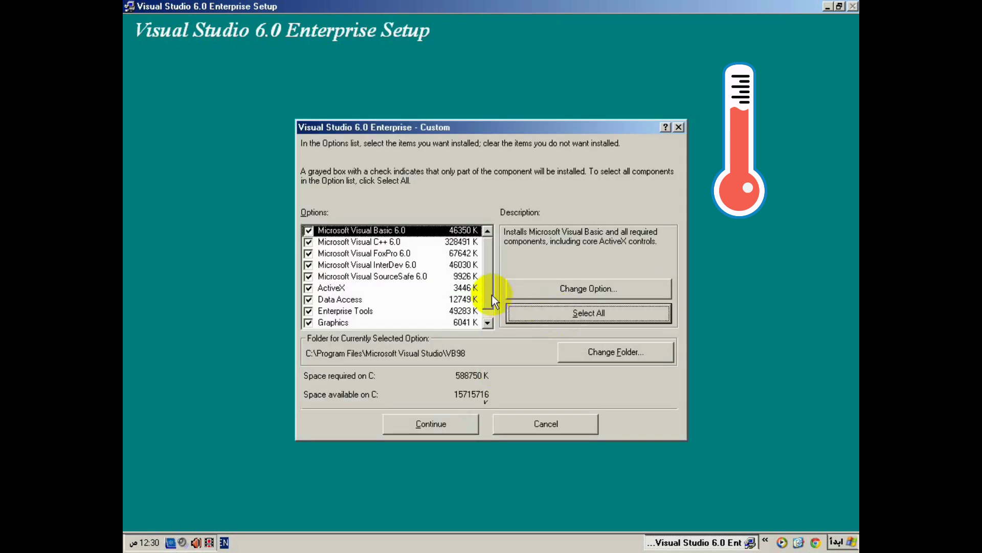
click(307, 242)
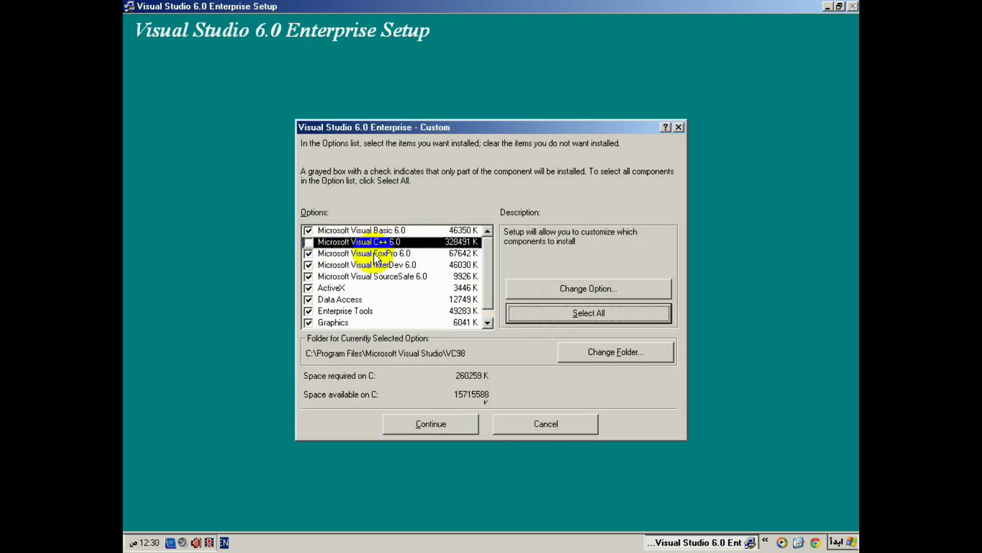
click(308, 254)
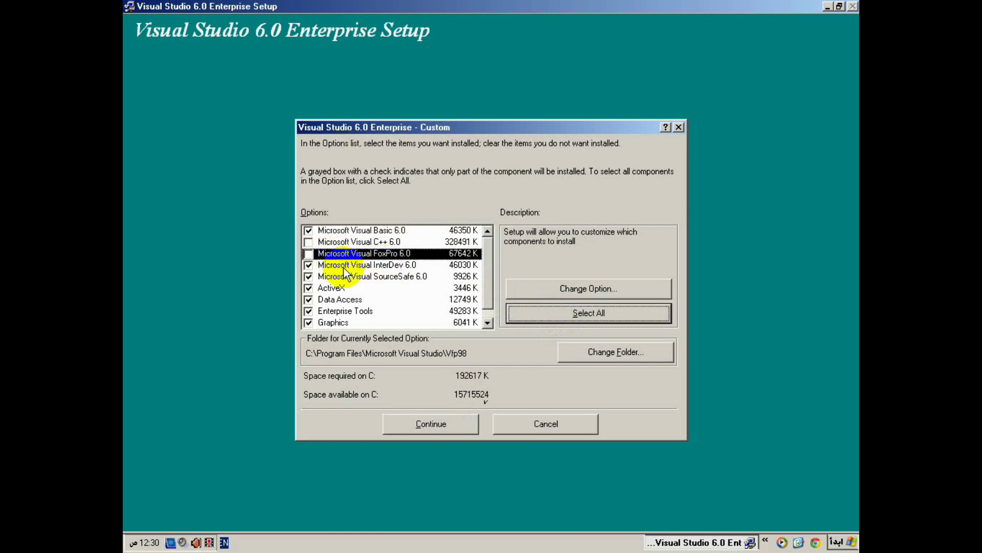
click(309, 265)
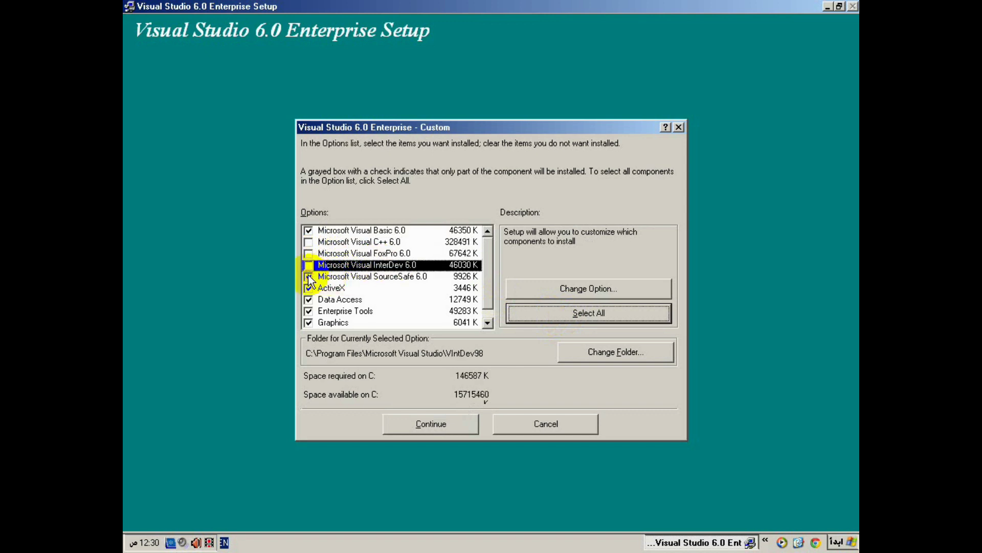
click(308, 277)
click(373, 231)
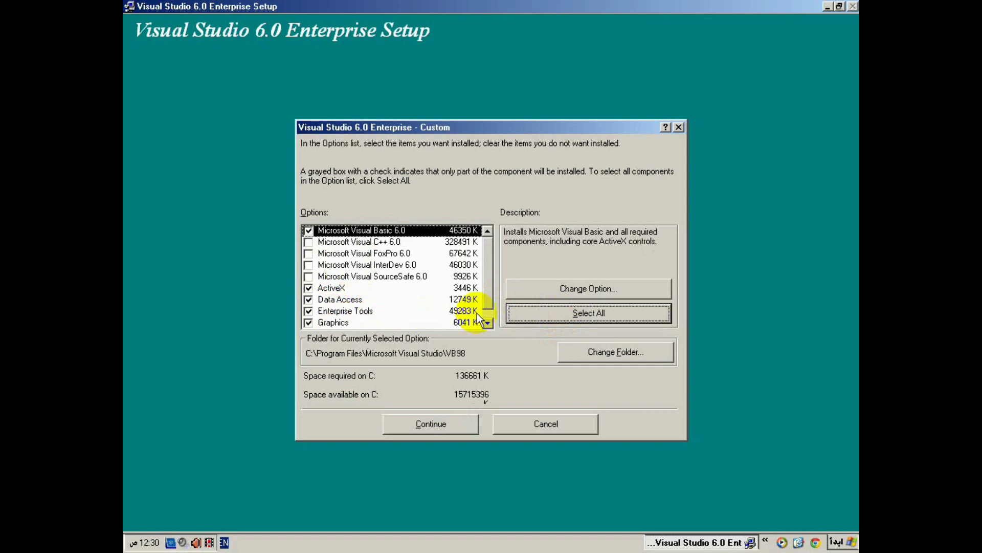
click(489, 319)
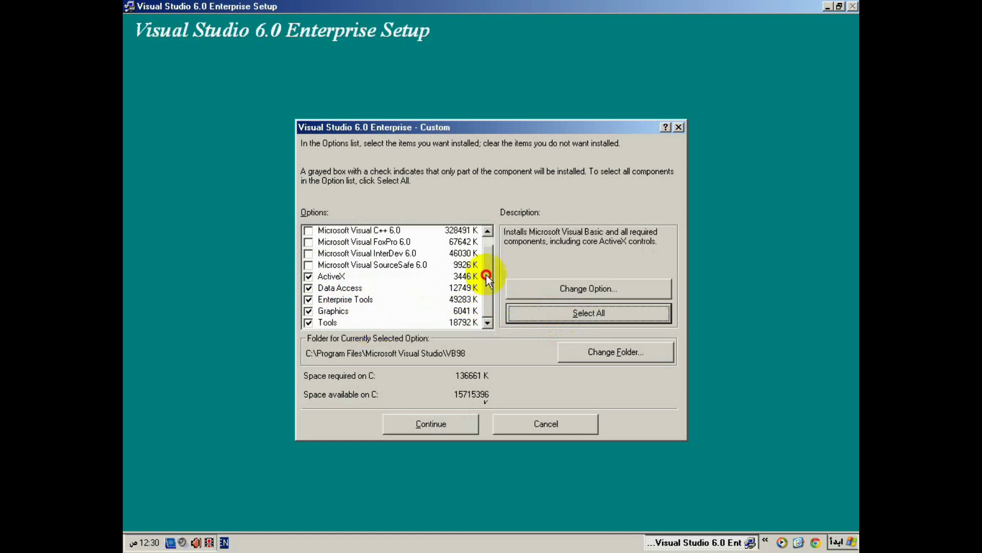
scroll(487, 271, up, 1)
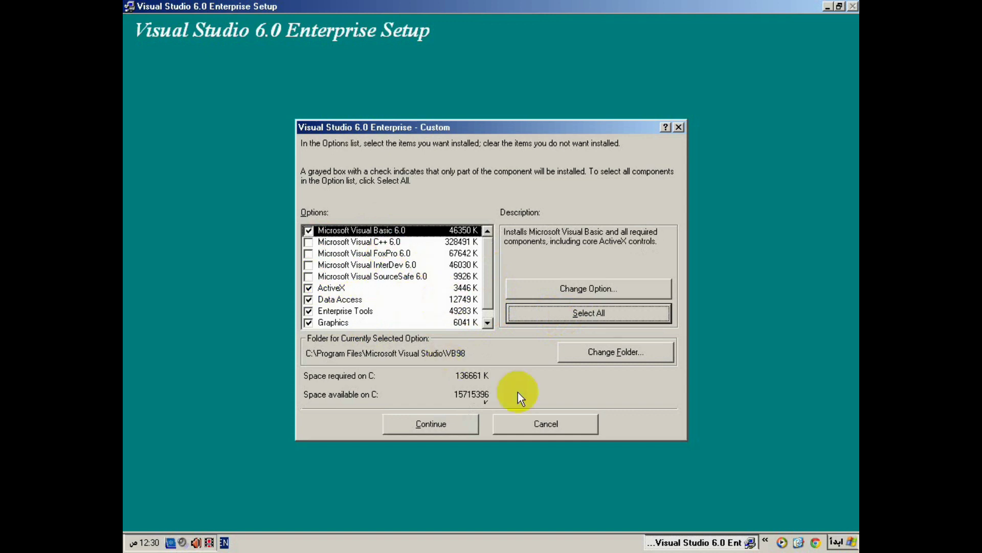
click(427, 424)
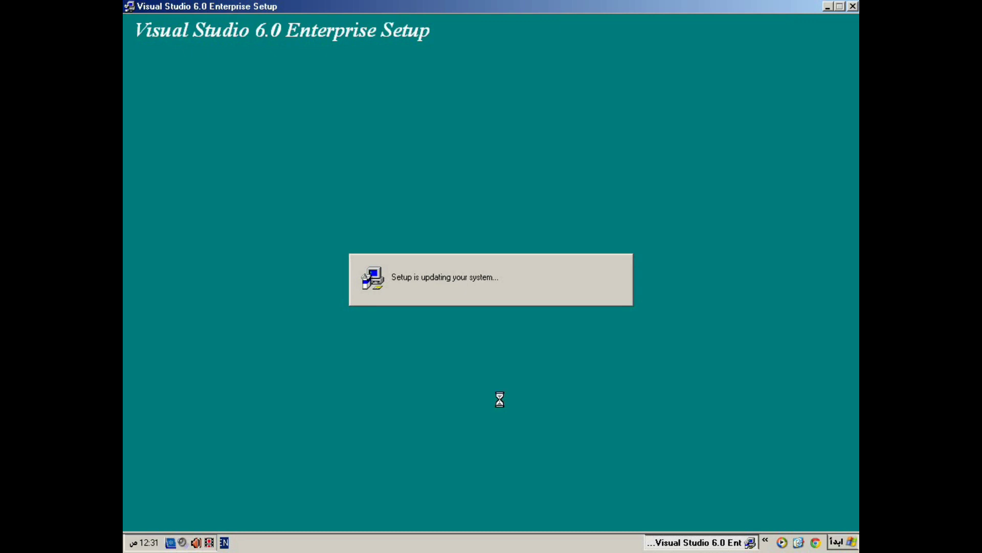
click(493, 301)
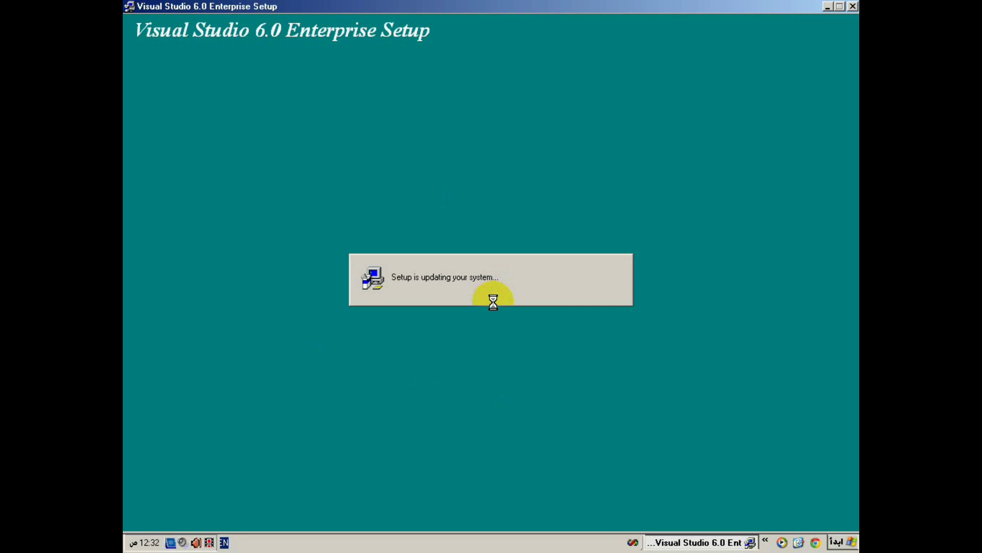
click(493, 302)
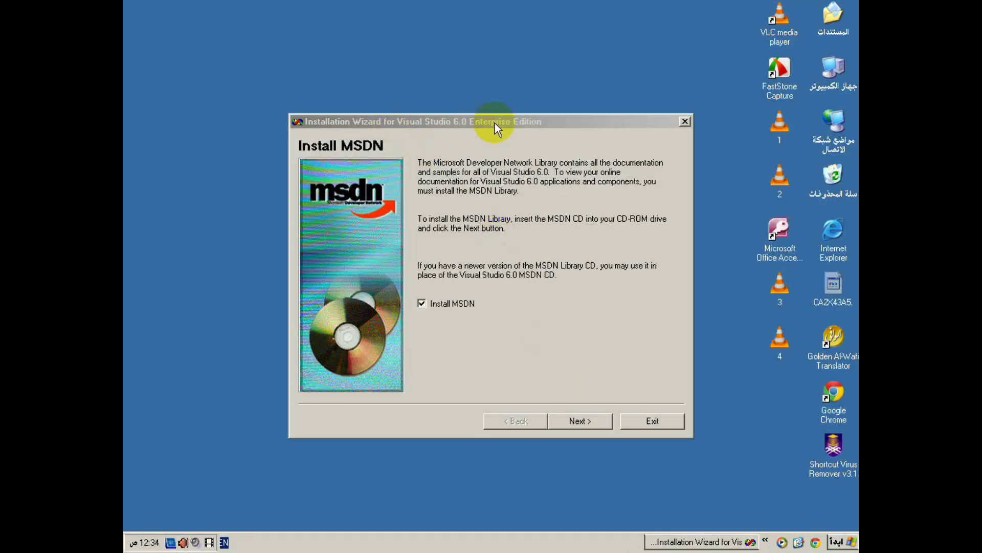
Deselect the MSDN installation and exit the Visual Studio 6.0 installation wizard
click(453, 304)
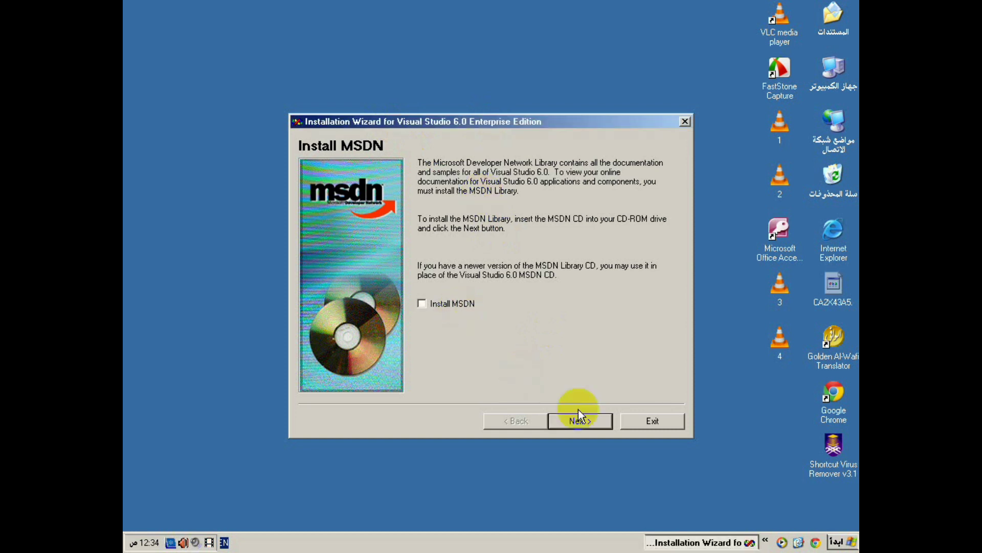
click(650, 422)
click(463, 314)
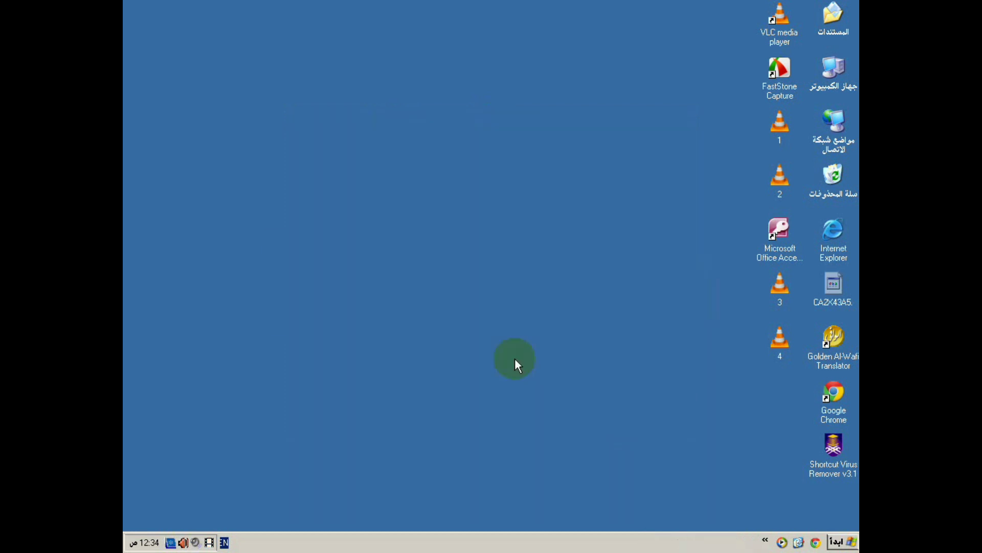
Launch Microsoft Visual Basic 6.0 from the installed Visual Studio 6.0 programs and open a new project
key(super)
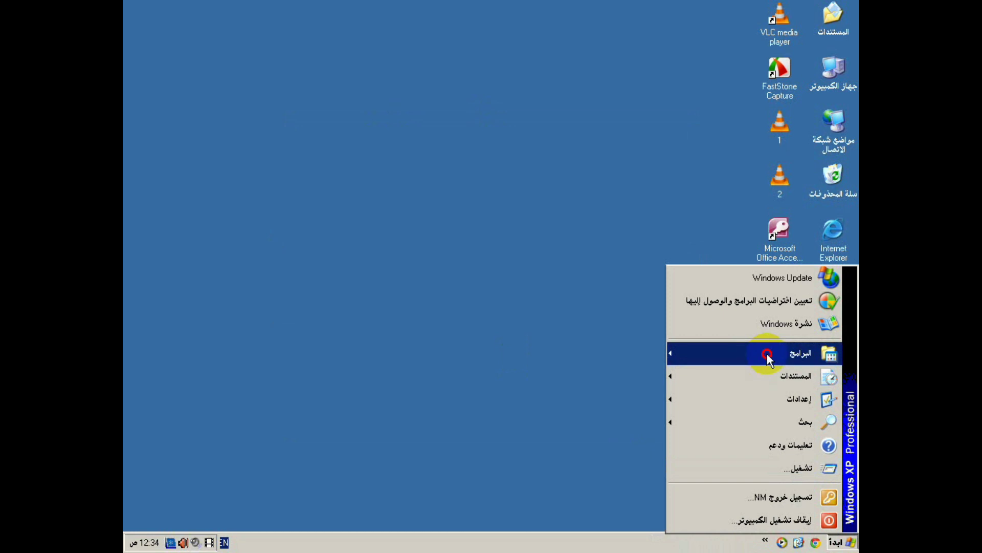
mouse_move(719, 353)
mouse_move(627, 326)
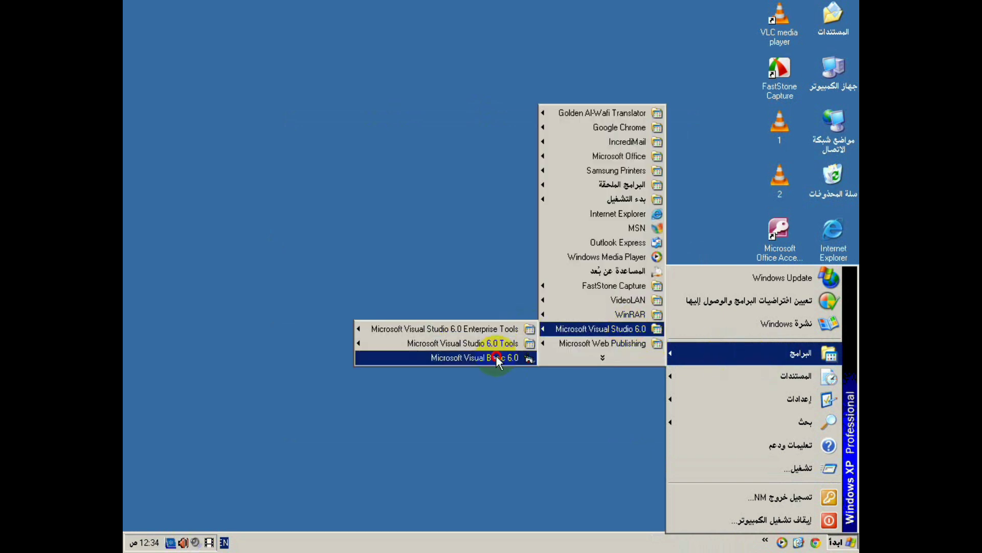
click(496, 355)
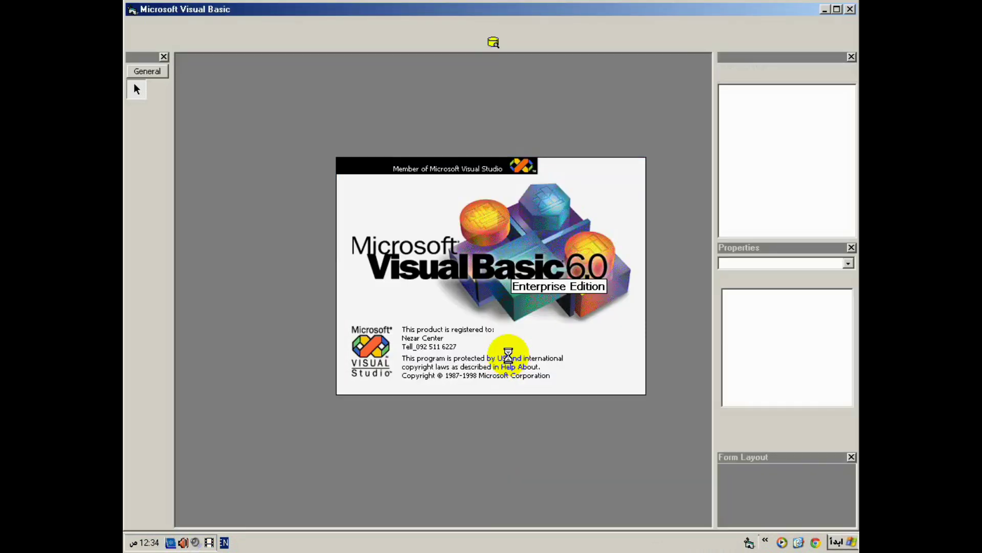
click(600, 290)
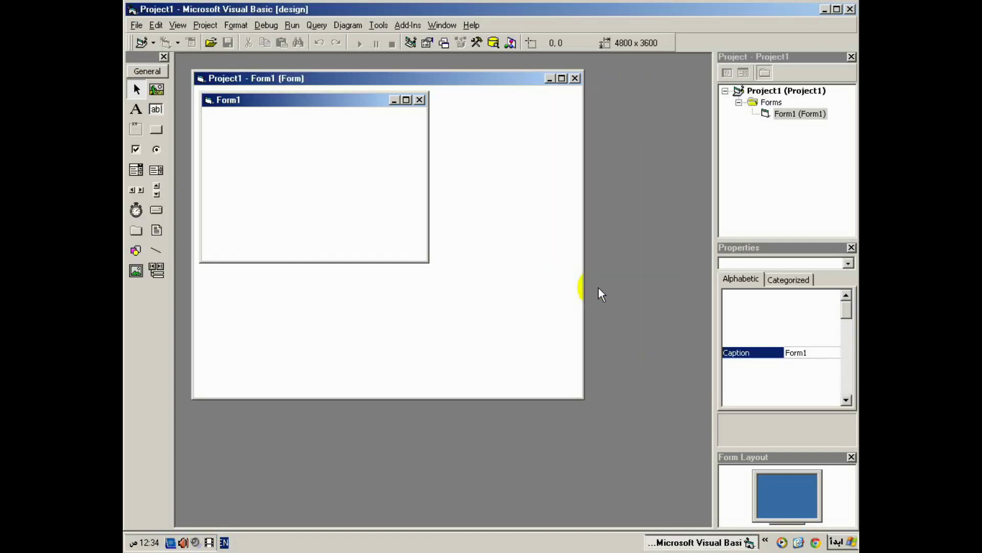
Test-run the blank Project1, stop it, and close Visual Basic without saving the project or form
click(360, 45)
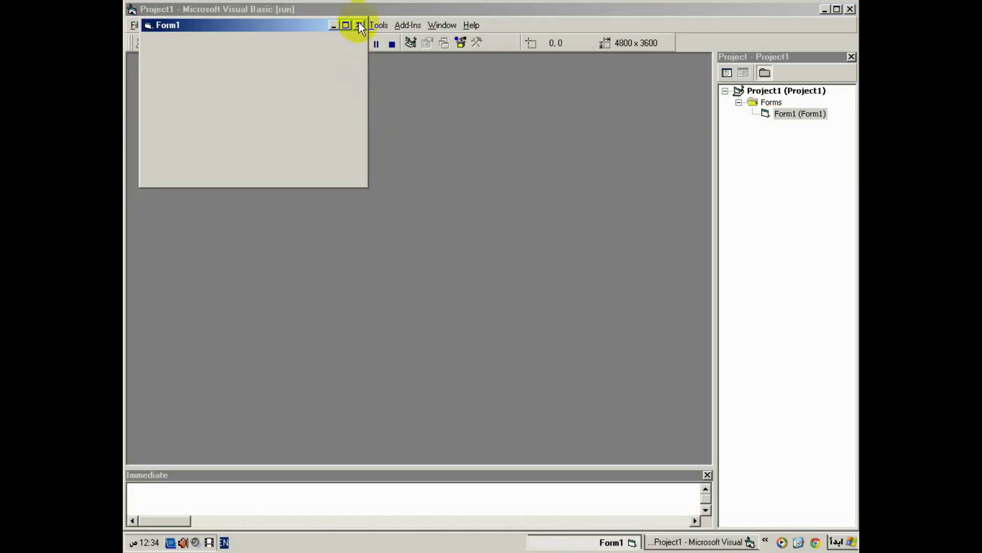
click(392, 44)
click(850, 9)
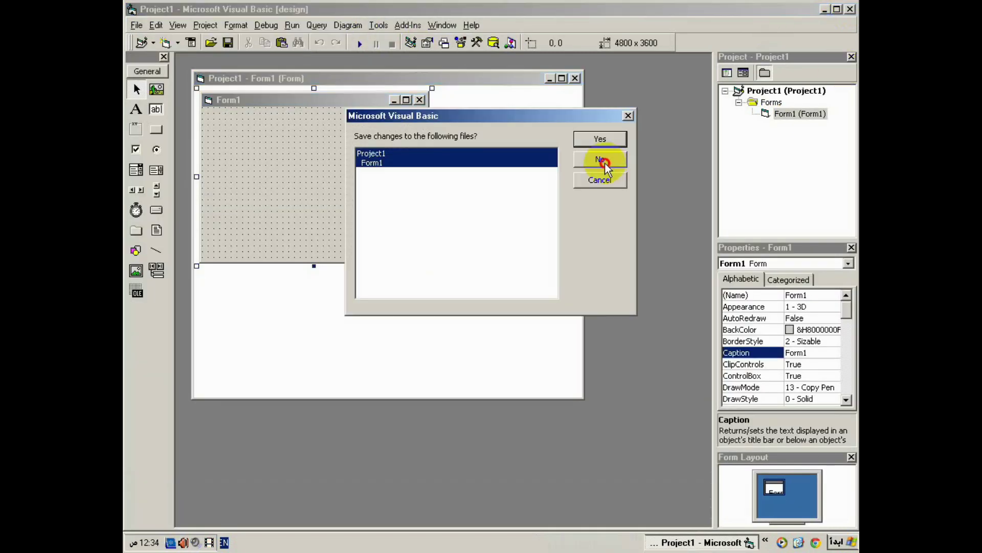
click(605, 164)
Send a Microsoft Visual Basic 6.0 shortcut to the desktop and rearrange the desktop shortcut icons
click(842, 542)
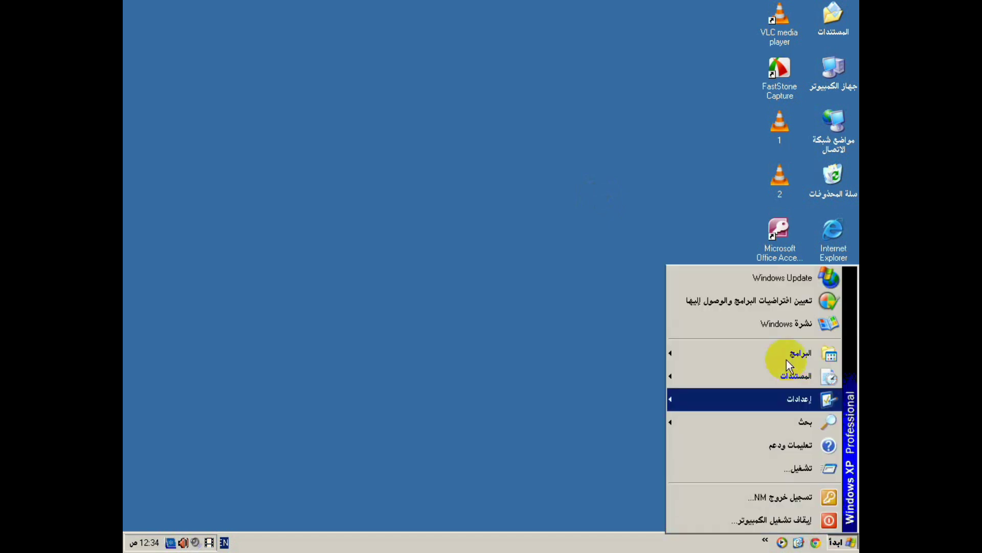
mouse_move(745, 353)
mouse_move(604, 329)
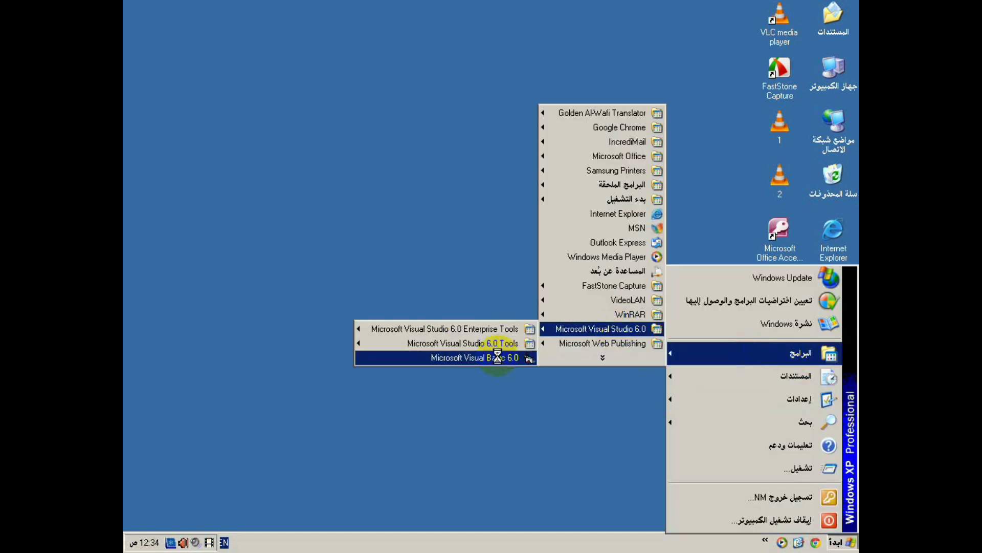
right_click(498, 356)
mouse_move(424, 244)
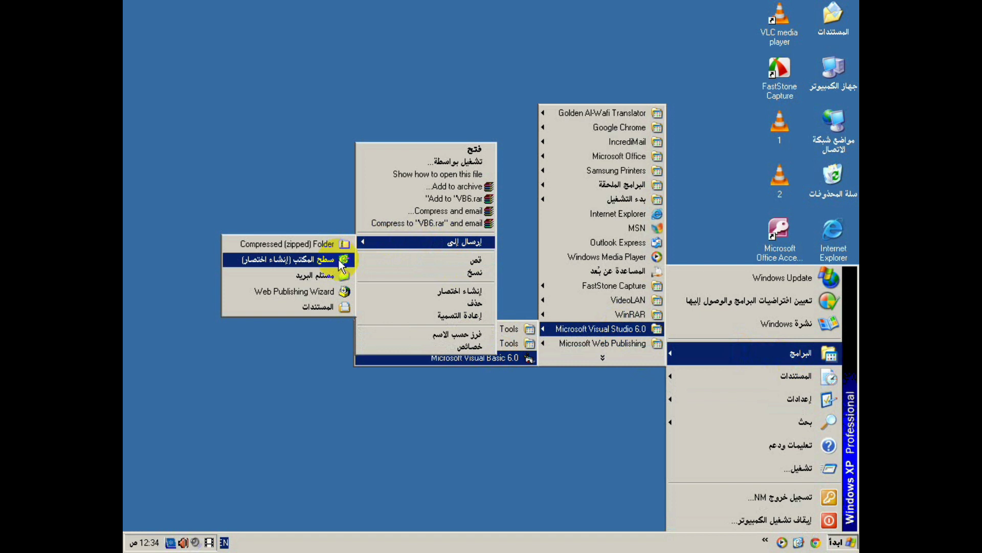
click(297, 259)
drag(780, 404, 353, 158)
drag(775, 276, 775, 169)
click(644, 278)
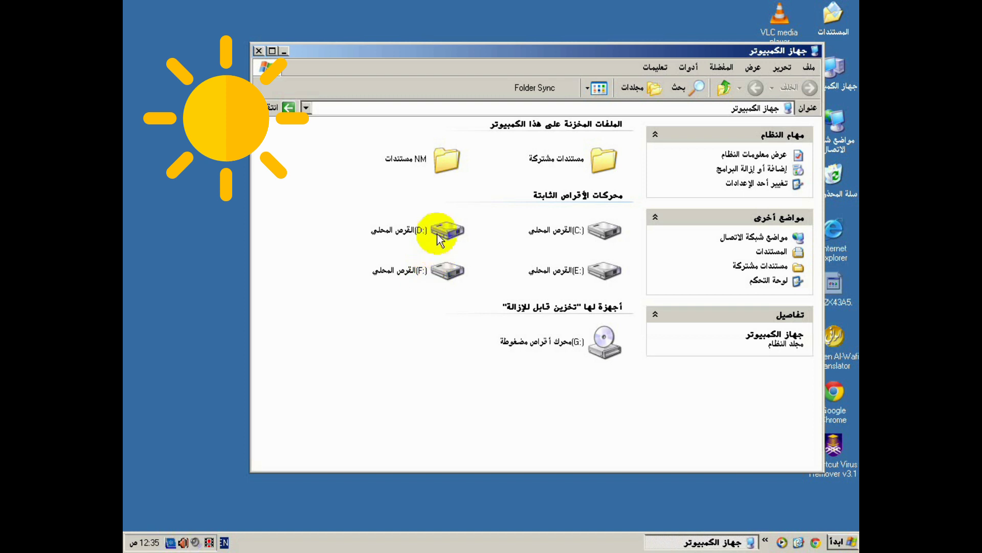
click(437, 232)
double_click(437, 233)
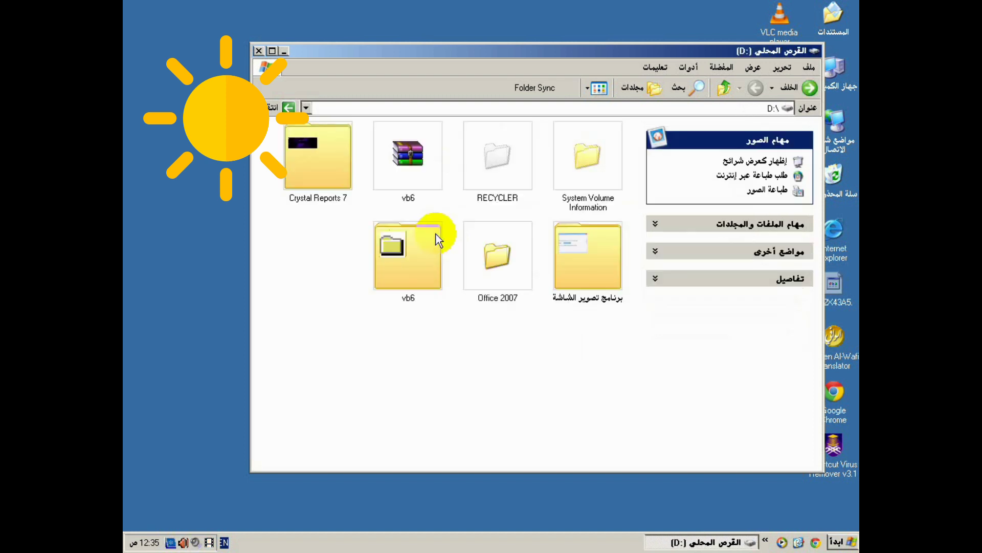
double_click(317, 159)
scroll(462, 274, down, 3)
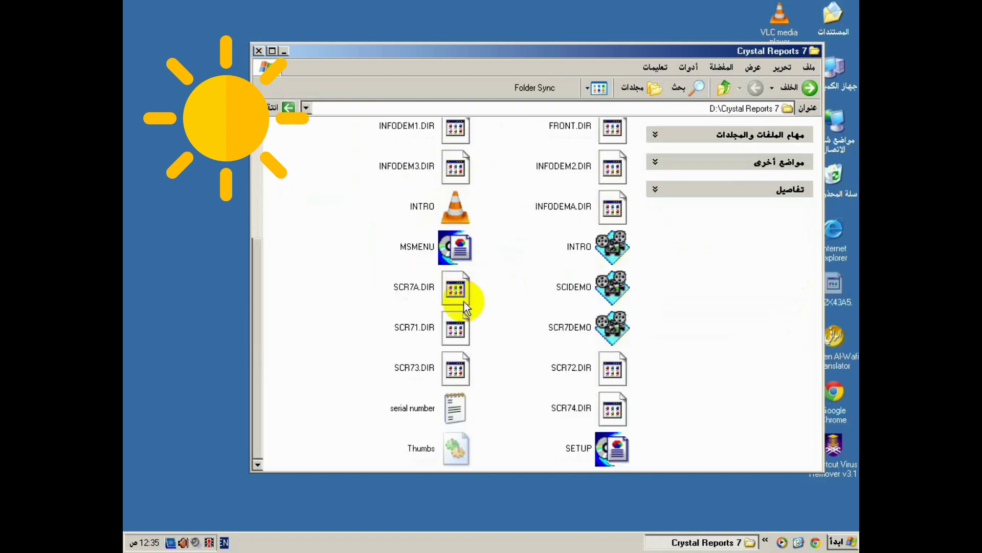
double_click(570, 449)
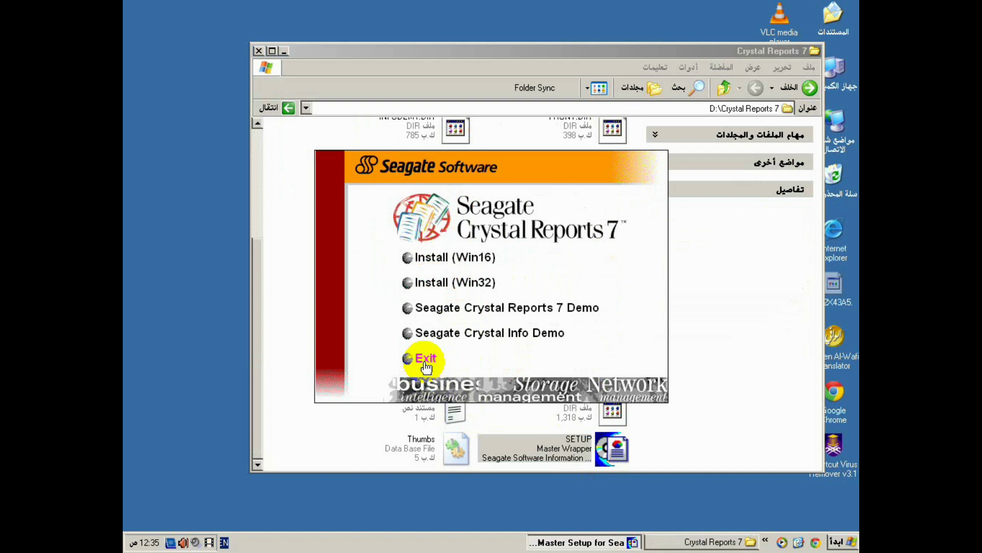
click(425, 359)
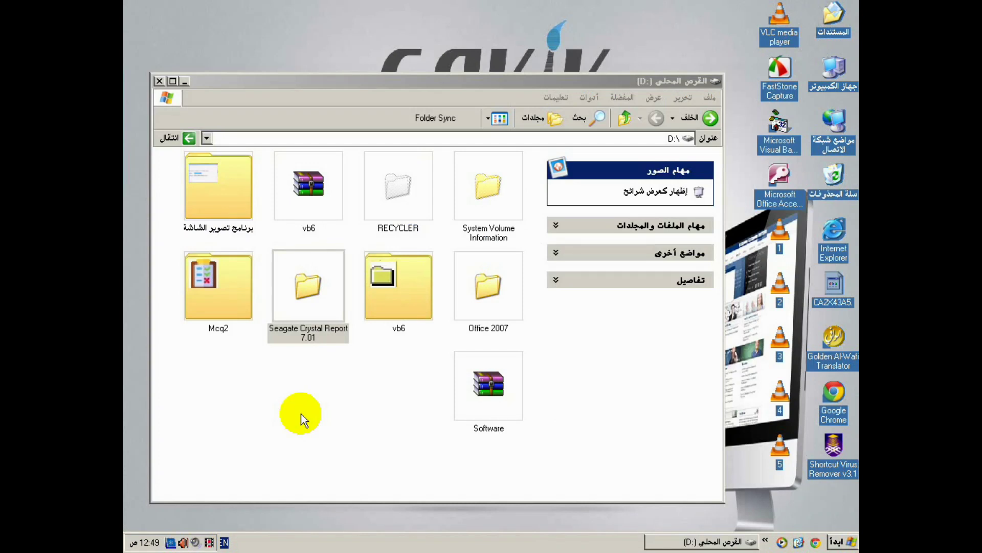
Open the Seagate Crystal Report 7.01 folder on drive D and launch its setup program
double_click(316, 309)
scroll(340, 360, down, 15)
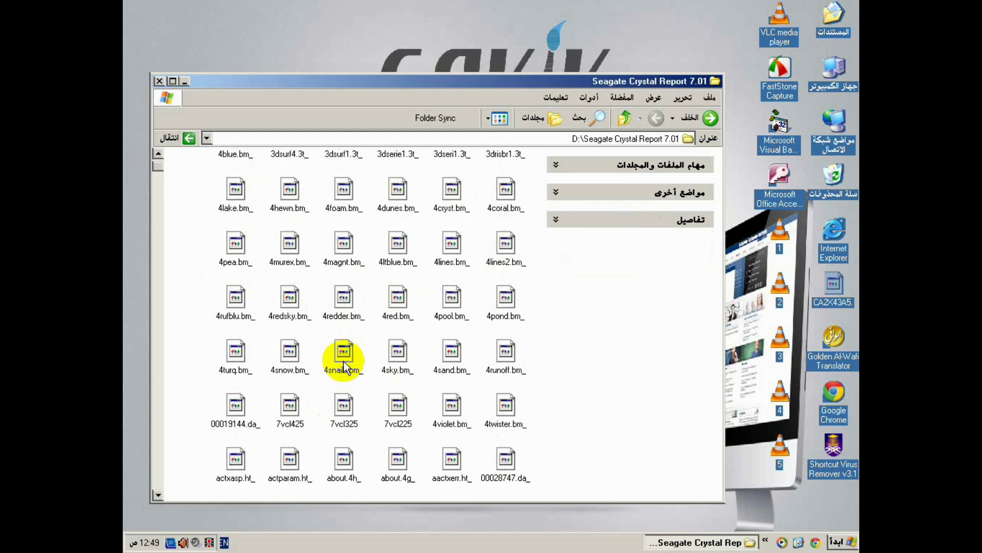
scroll(344, 364, down, 15)
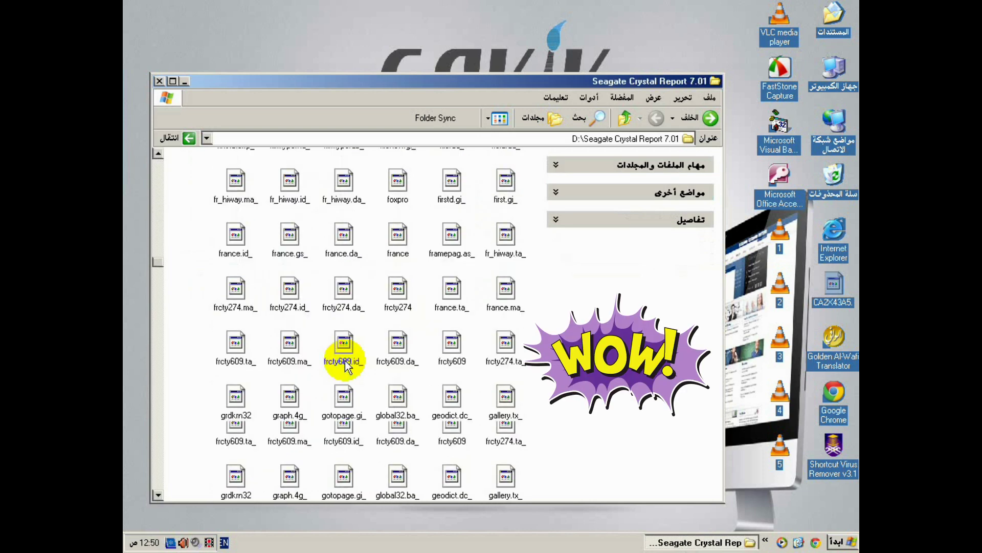
scroll(345, 366, down, 15)
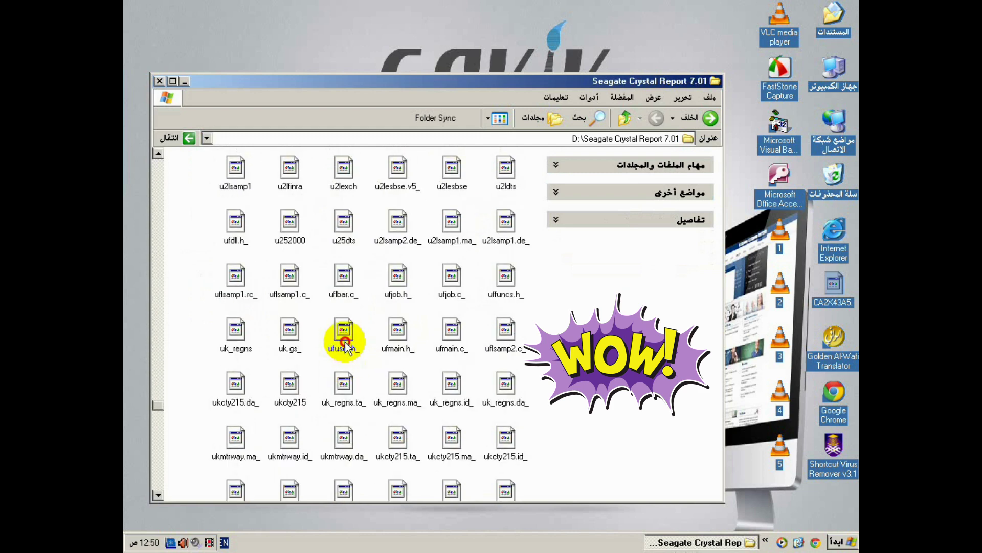
scroll(343, 339, up, 5)
double_click(342, 274)
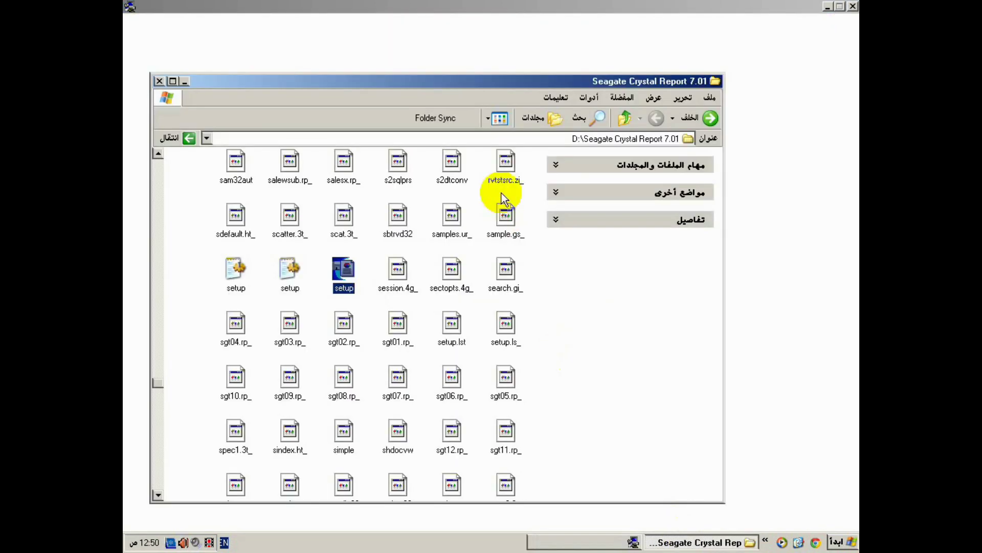
Open the Serial Number text file in the 1sn subfolder, highlight its licence details, and return to the setup
scroll(471, 263, up, 20)
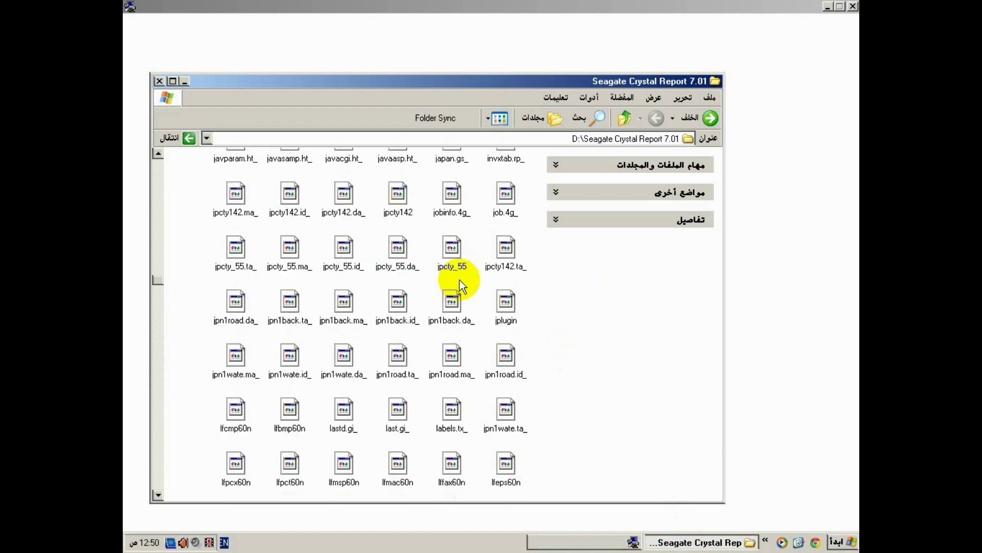
scroll(454, 291, up, 20)
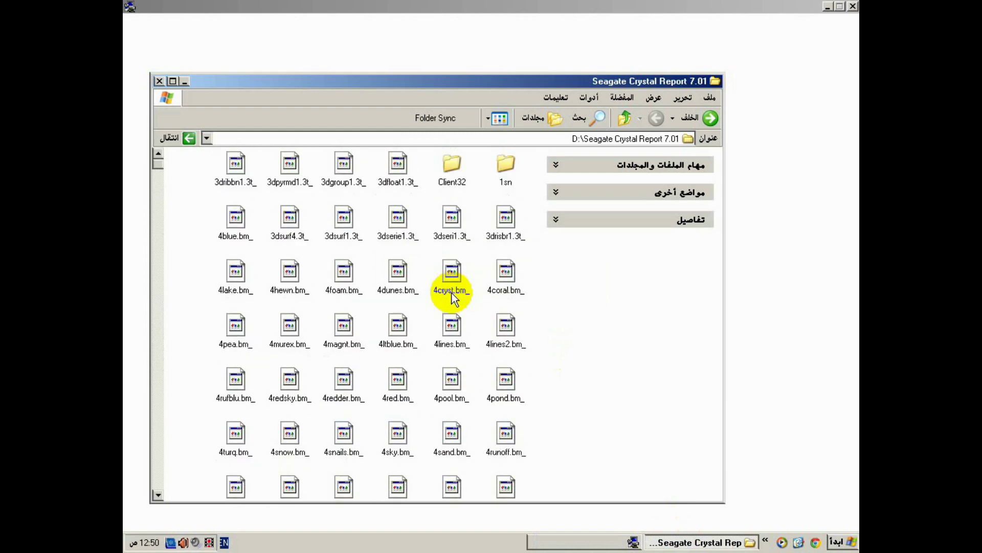
double_click(515, 173)
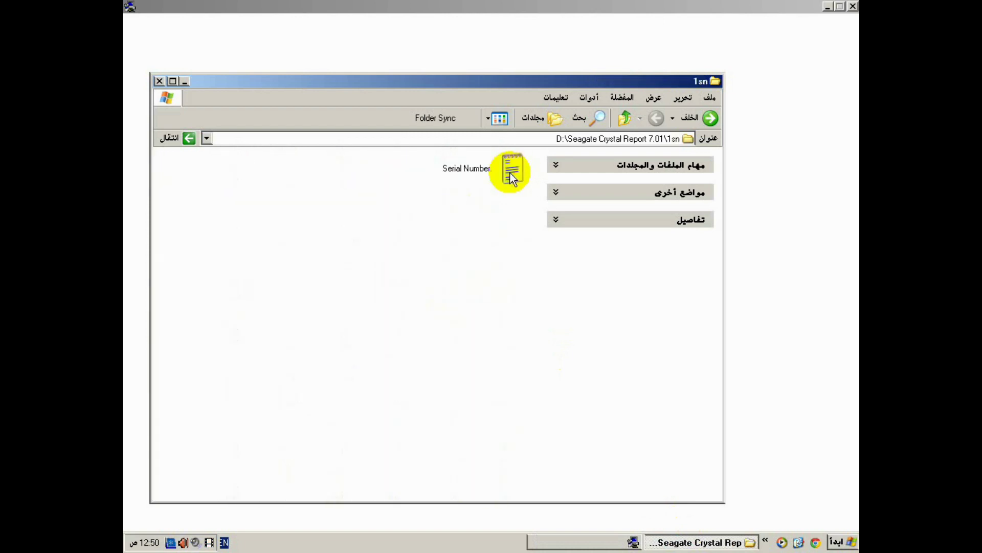
double_click(475, 169)
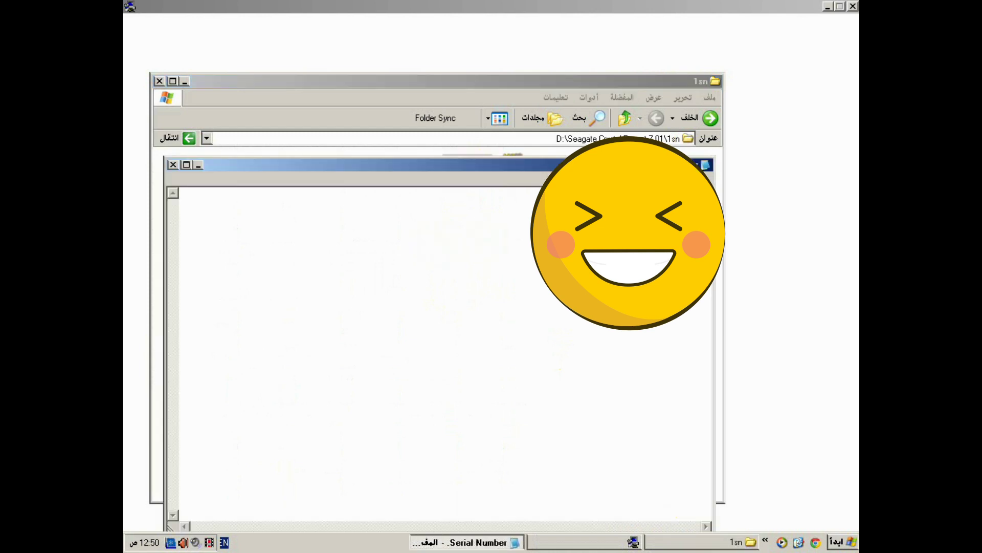
drag(168, 190, 363, 213)
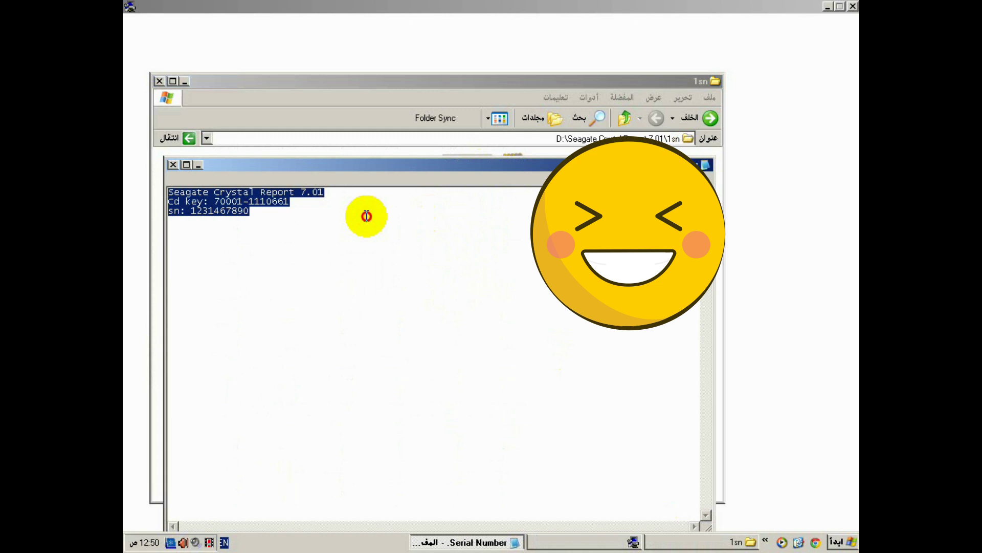
click(373, 53)
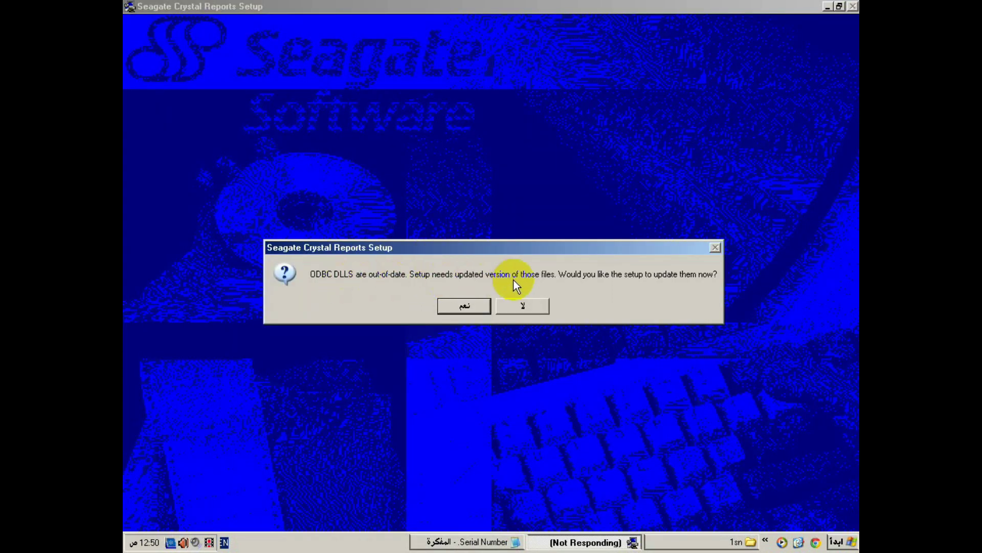
Agree to update the ODBC DLLs, proceed with the Seagate Crystal Reports setup, and accept the license agreement
click(466, 306)
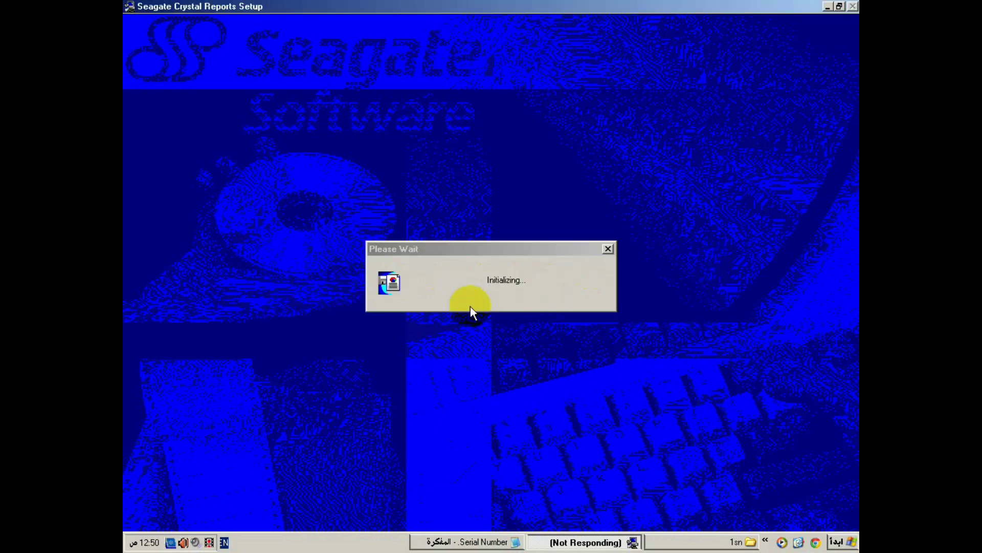
click(562, 404)
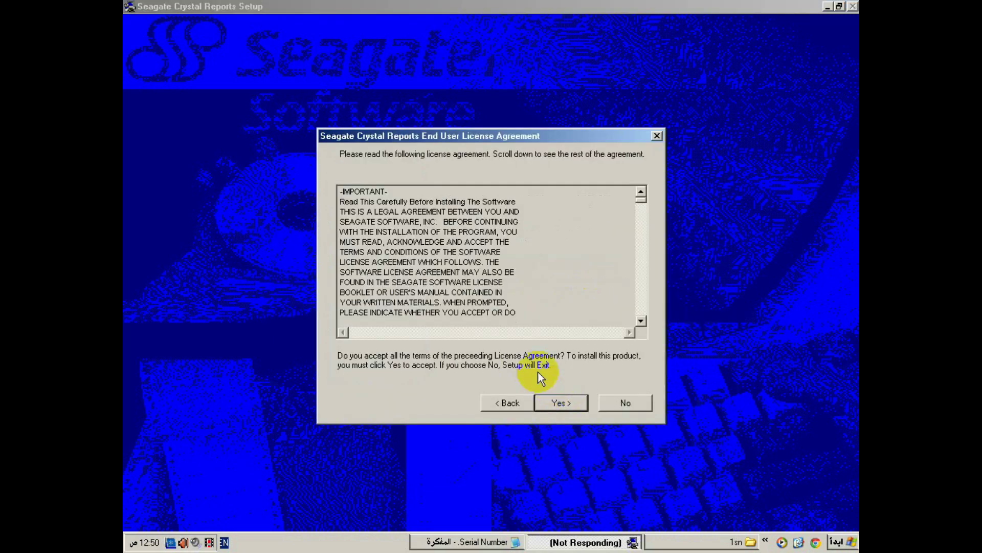
click(562, 403)
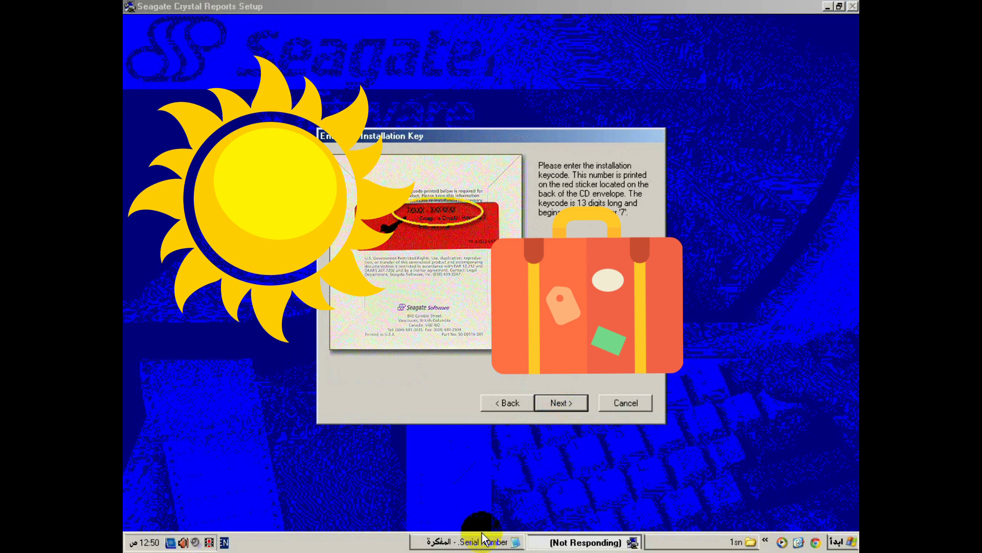
Consult the Serial Number file for the installation keycode and submit the keycode in the setup
click(460, 541)
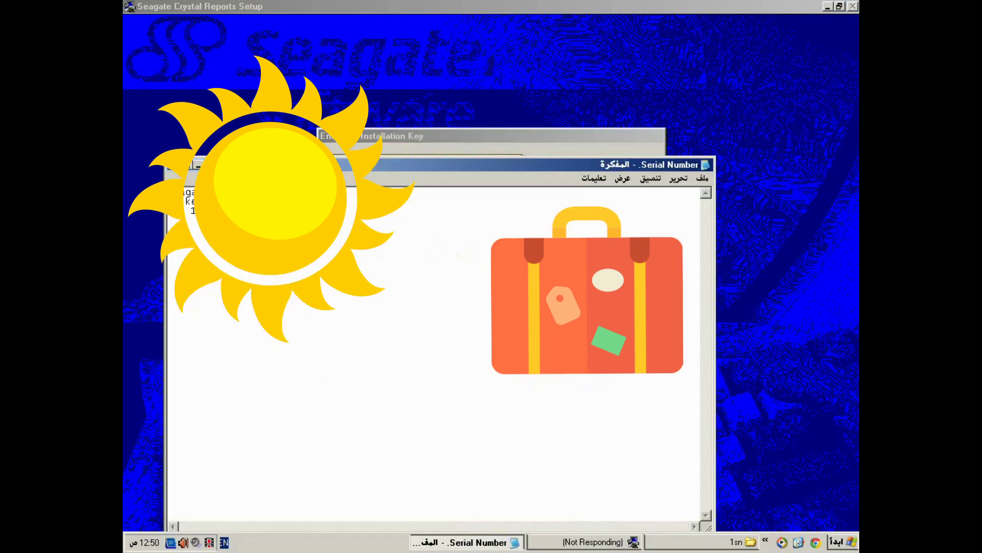
click(774, 296)
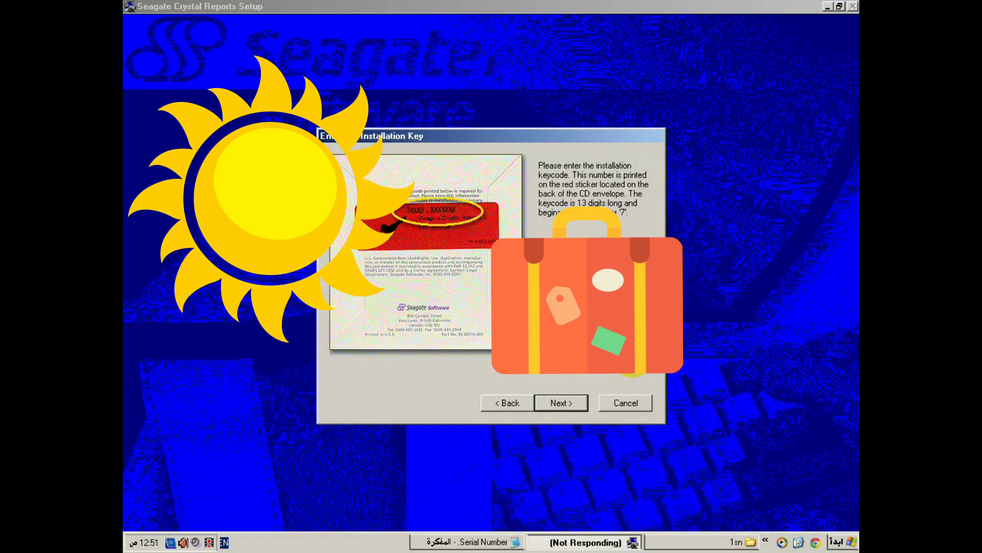
click(562, 403)
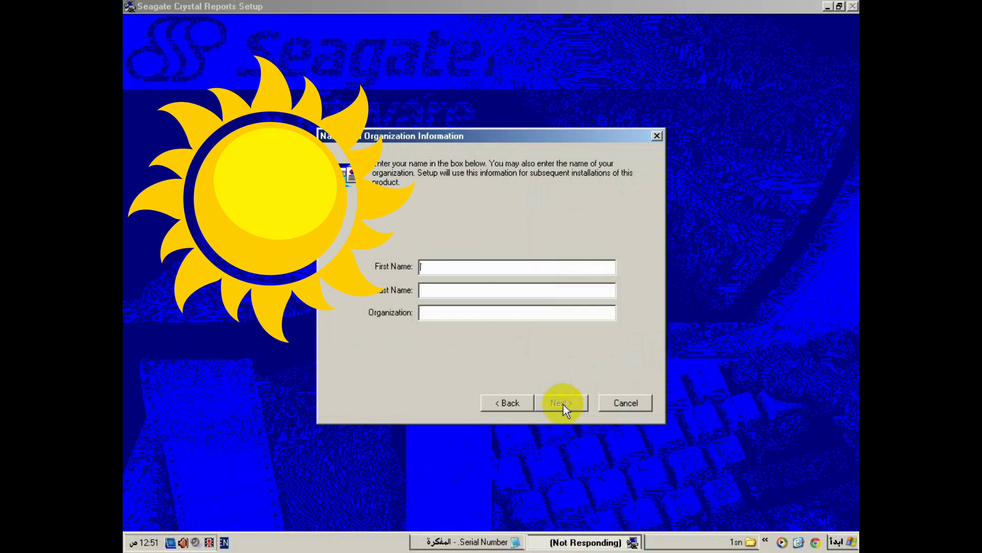
Fill in the first name and last name, set the organization to "sa", and proceed to the installation options
text(sa)
click(473, 287)
text(sa)
click(460, 311)
text(sa)
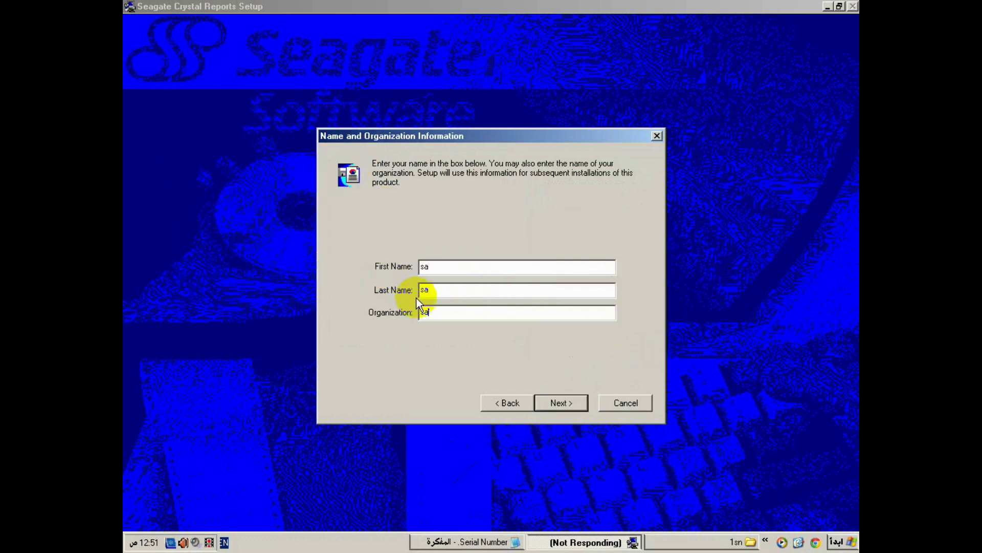
click(560, 402)
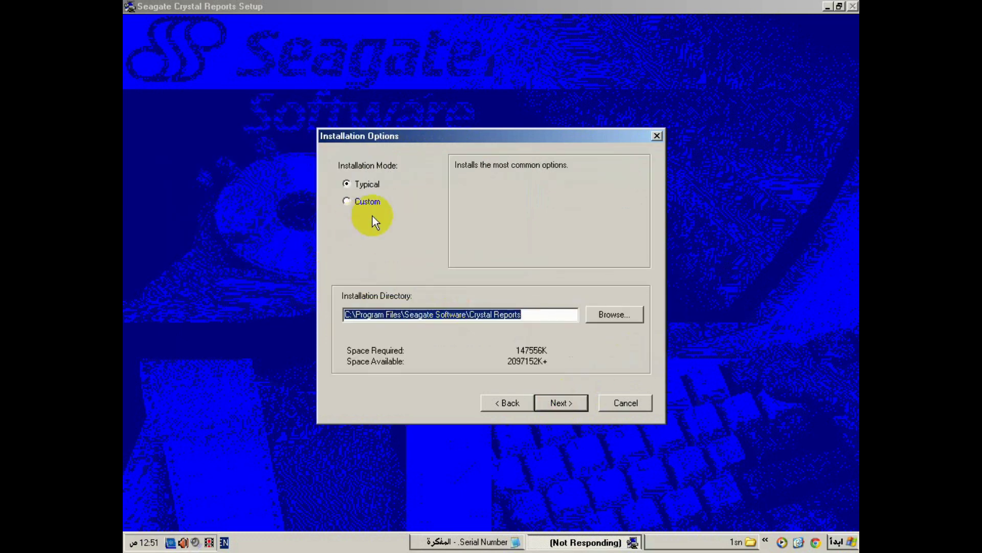
Choose the Custom installation mode and select all components for installation
click(346, 201)
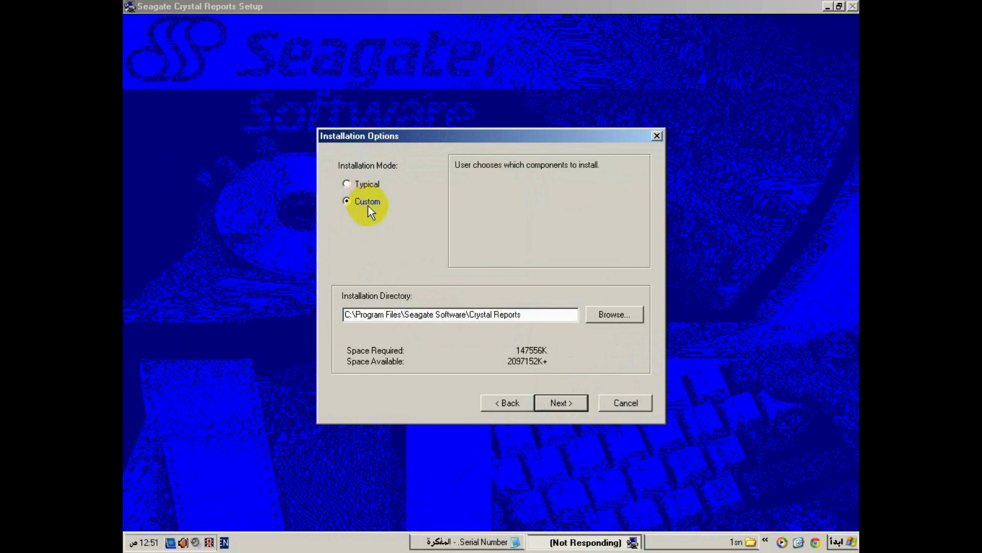
click(557, 403)
click(559, 304)
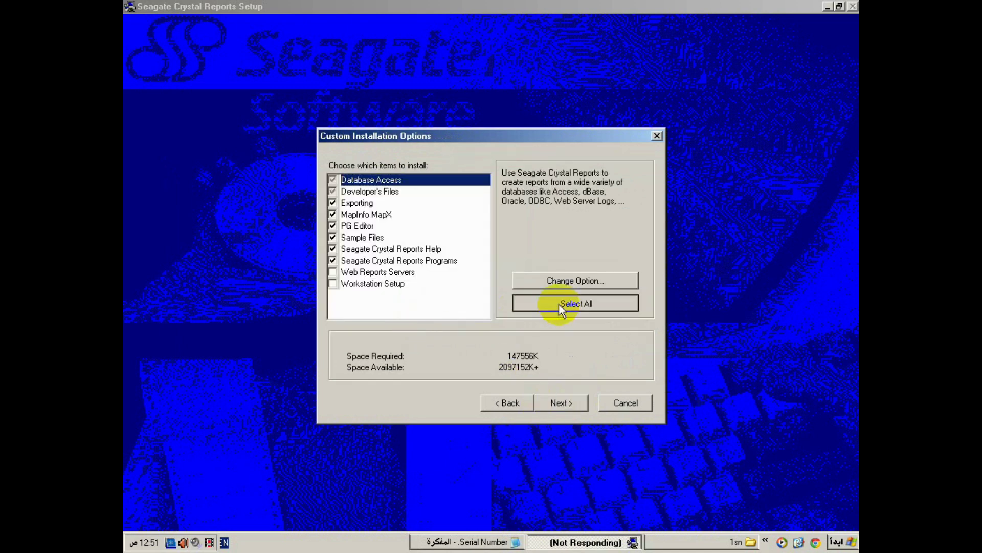
click(562, 403)
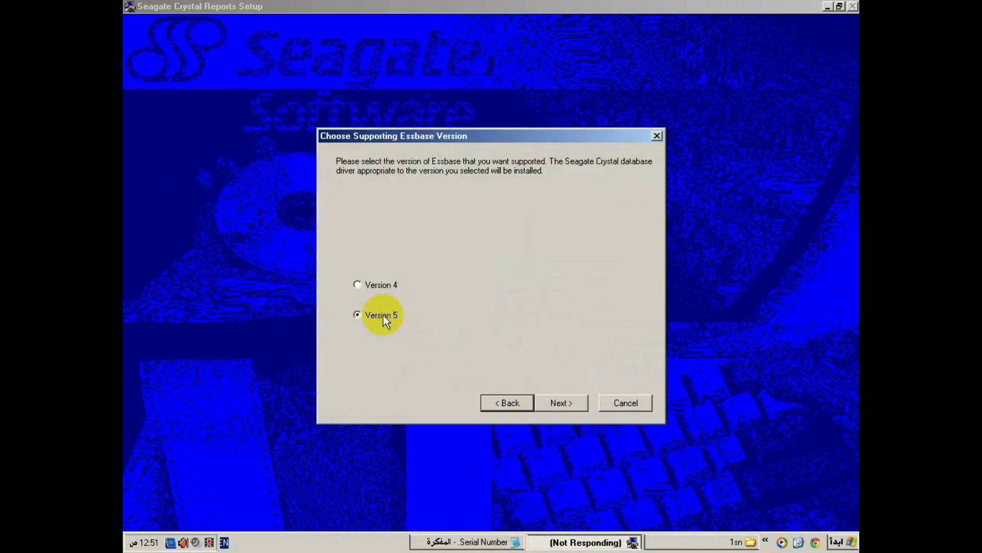
Choose Essbase Version 4 support, keep service creation enabled with blank account fields, and start the installation
click(357, 285)
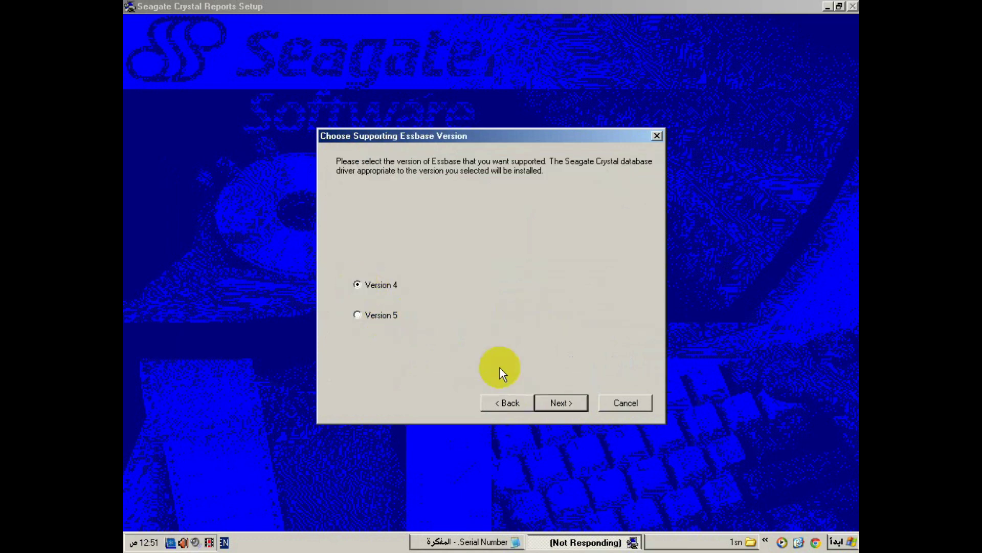
click(561, 403)
click(561, 404)
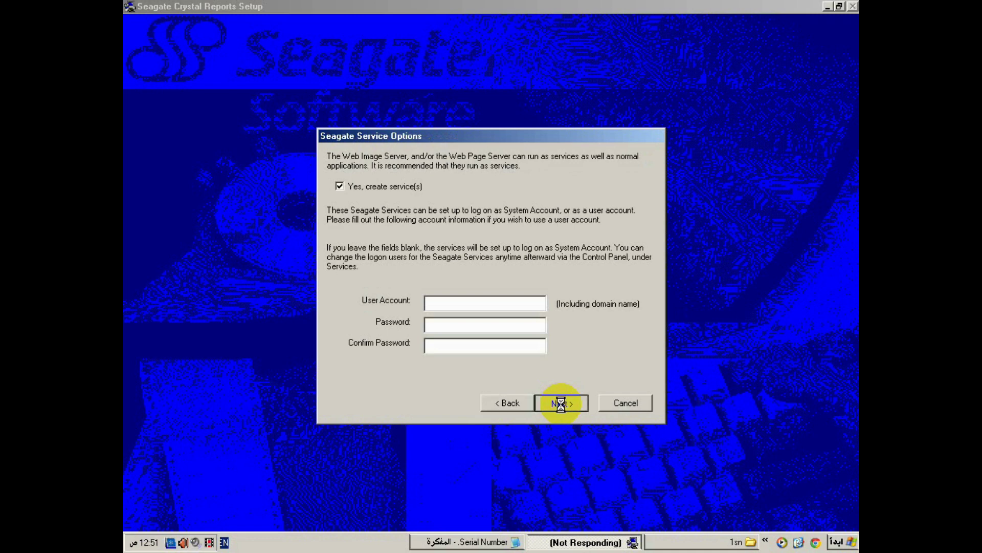
click(560, 404)
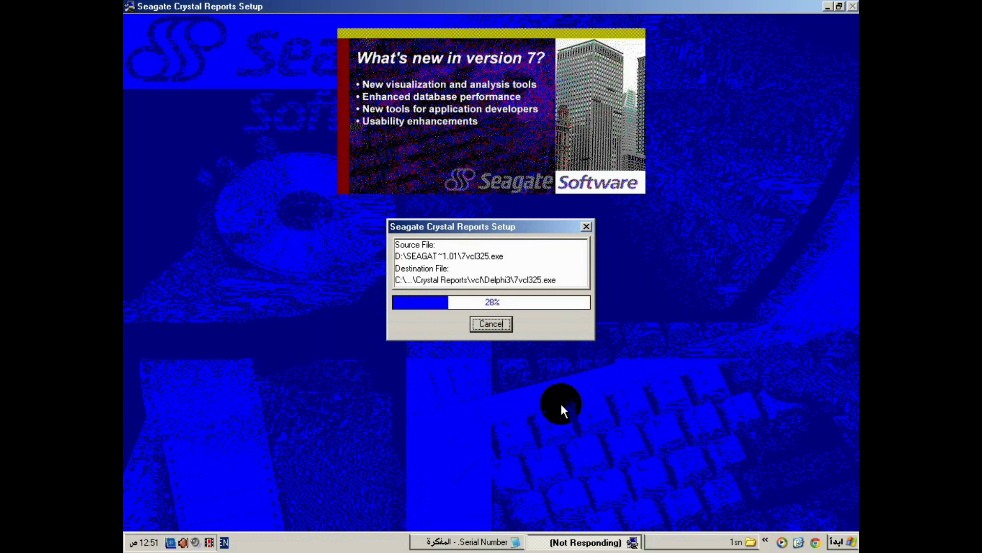
Bring the Serial Number file back up and close it while the Crystal Reports installation runs
click(466, 542)
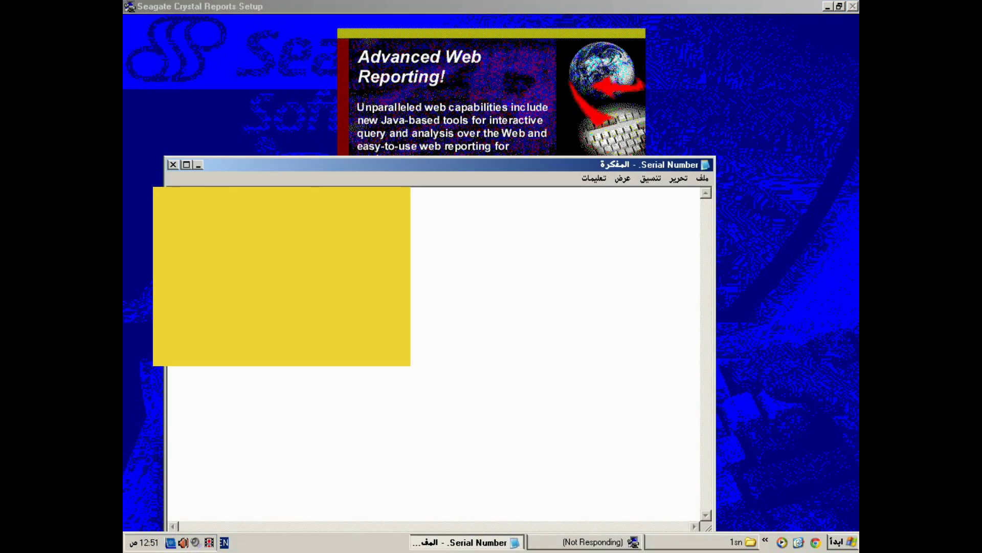
click(173, 164)
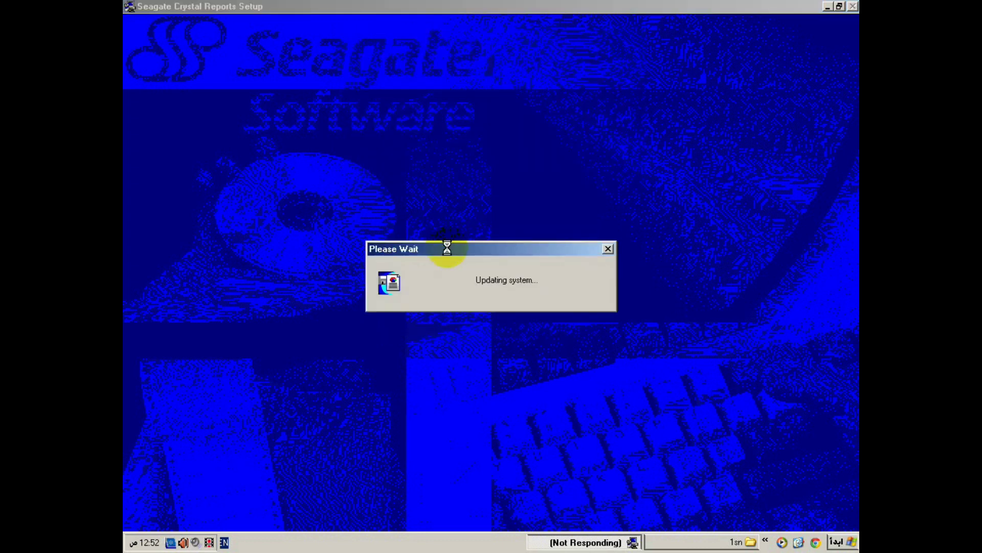
click(467, 370)
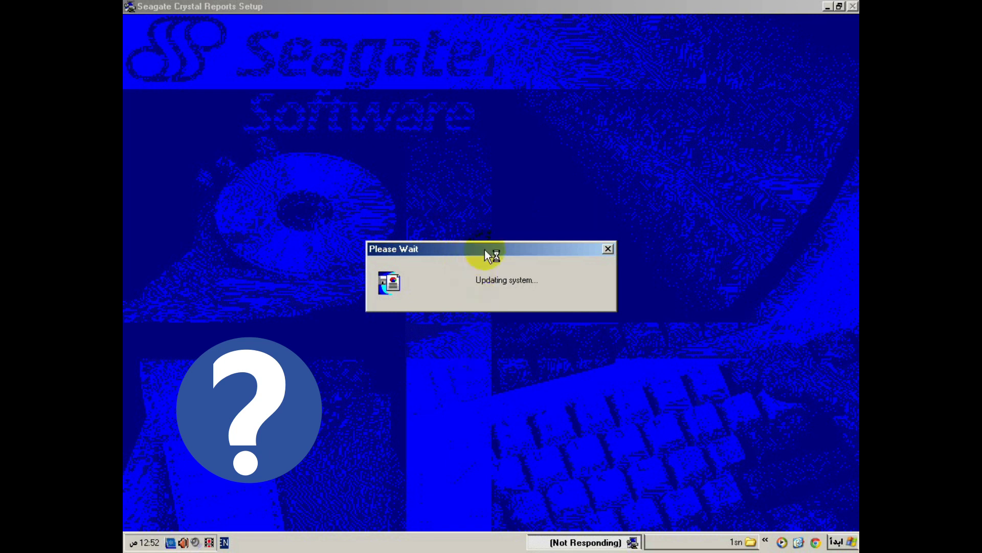
Bring up the 1sn folder window and close it while the Crystal Reports setup updates the system
click(527, 398)
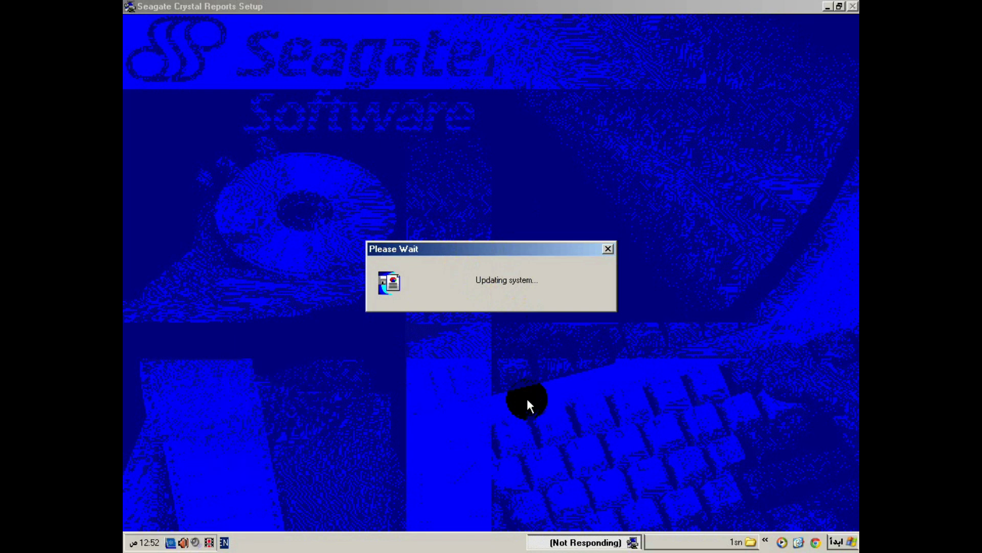
click(670, 542)
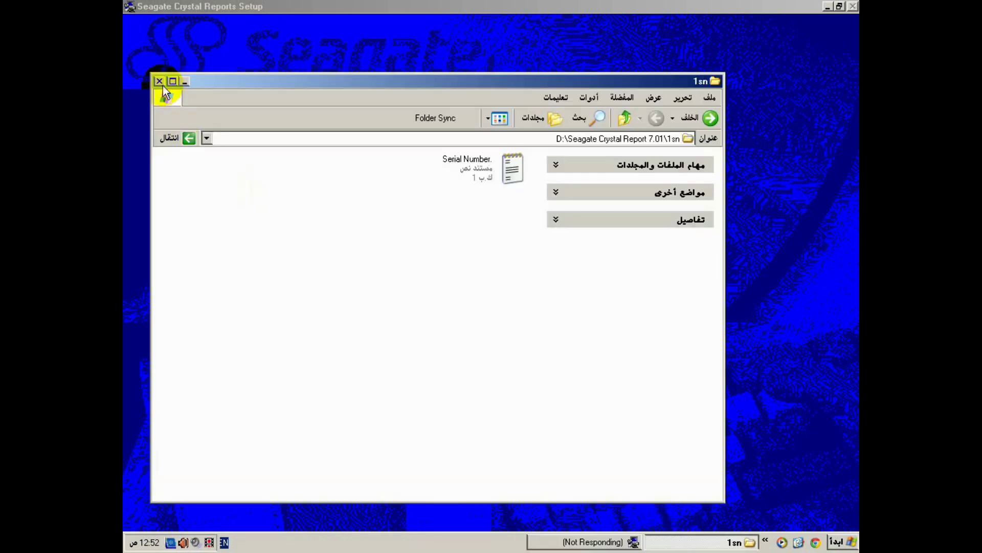
key(alt+F4)
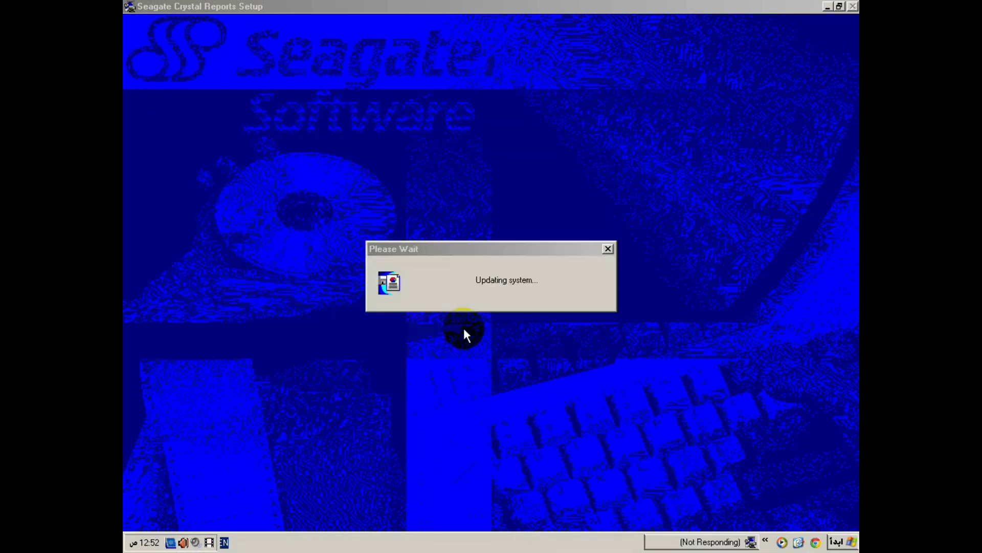
click(440, 253)
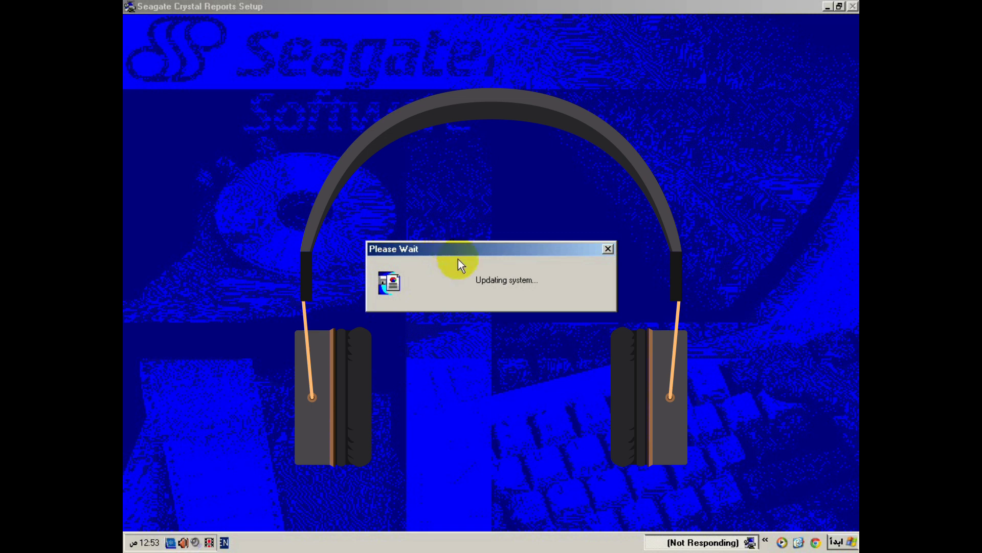
click(464, 361)
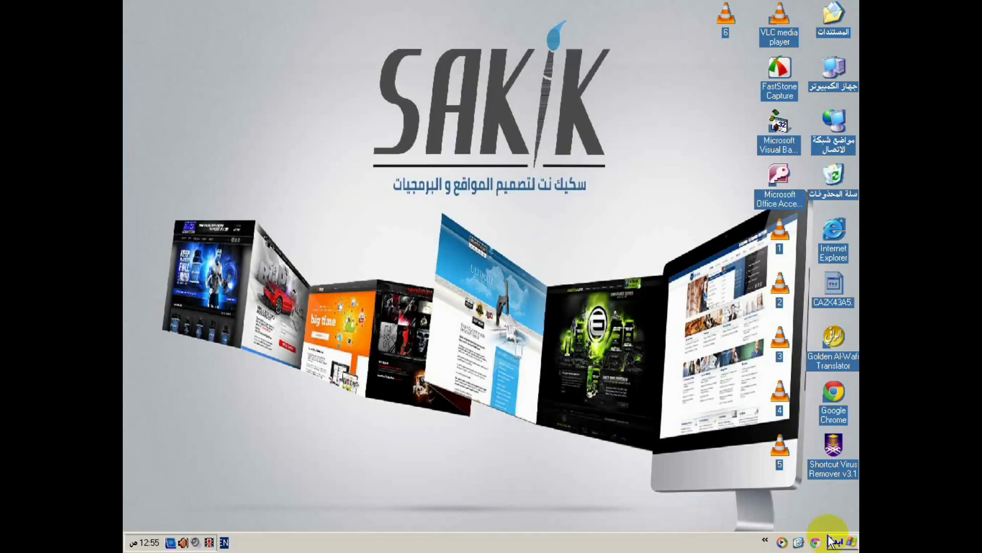
Launch the 32-bit Crystal Report Designer from the Seagate Crystal Reports program group and complete its registration dialog without entering a number
click(837, 543)
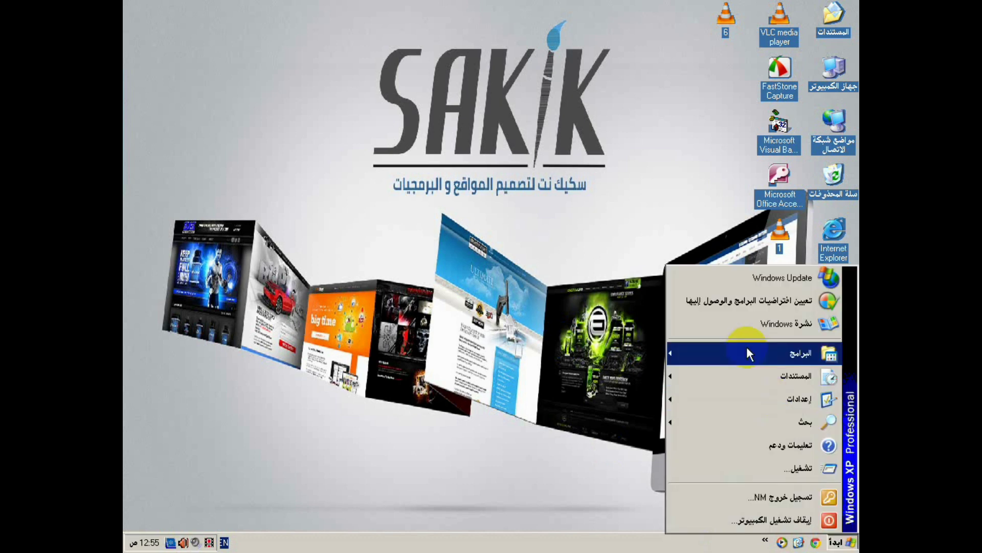
mouse_move(744, 349)
mouse_move(610, 345)
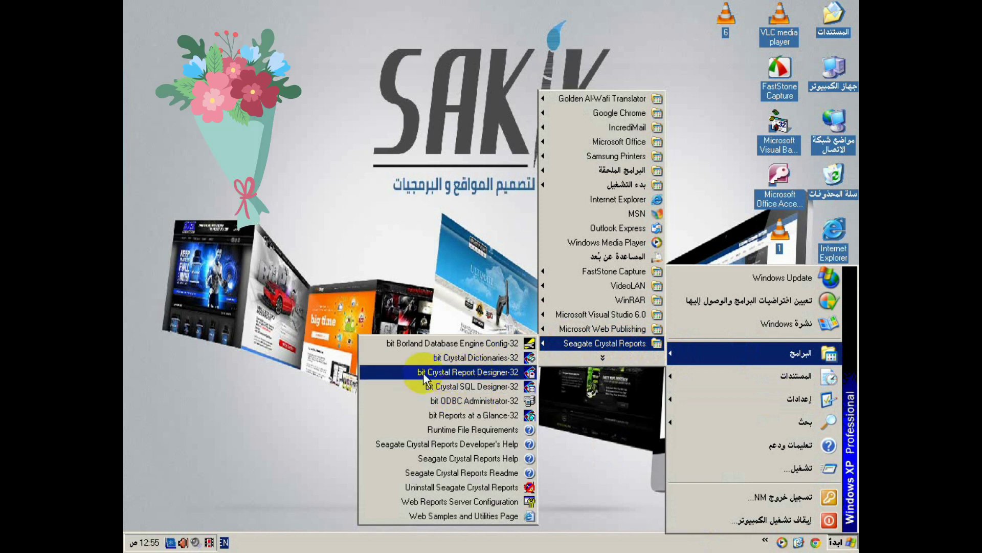
click(497, 376)
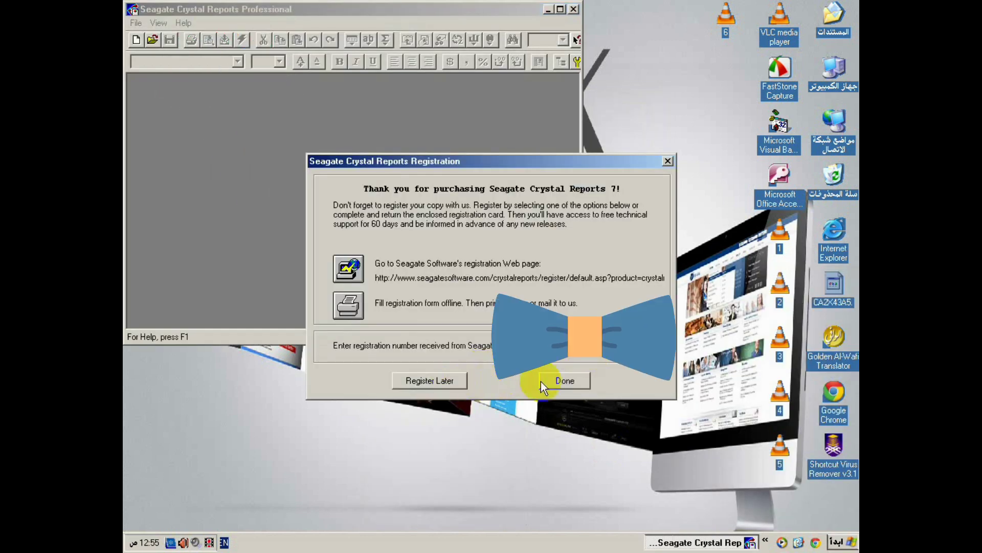
click(560, 382)
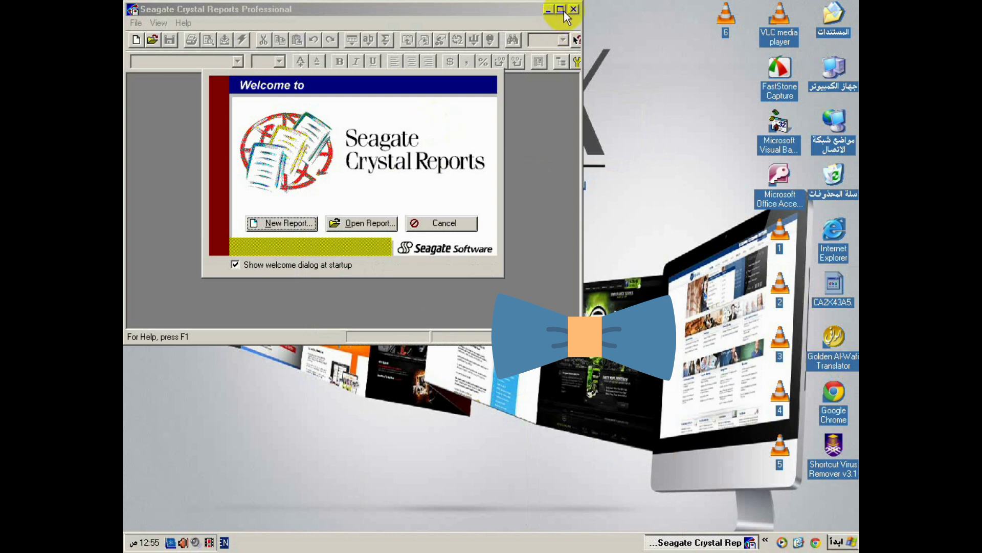
Test Crystal Reports by starting a new report with the Standard Report Expert, dismiss the expert and exit the program
click(285, 223)
click(234, 155)
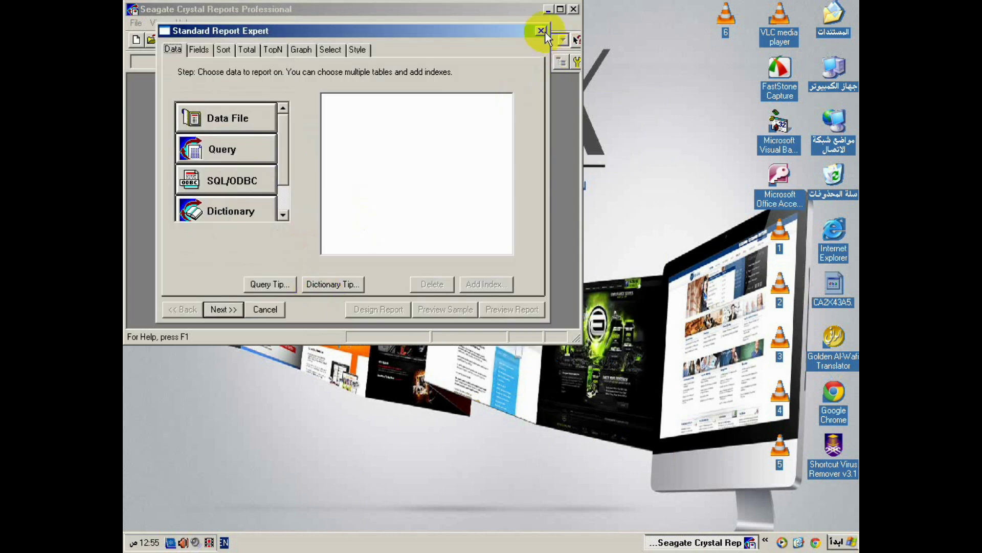
click(543, 32)
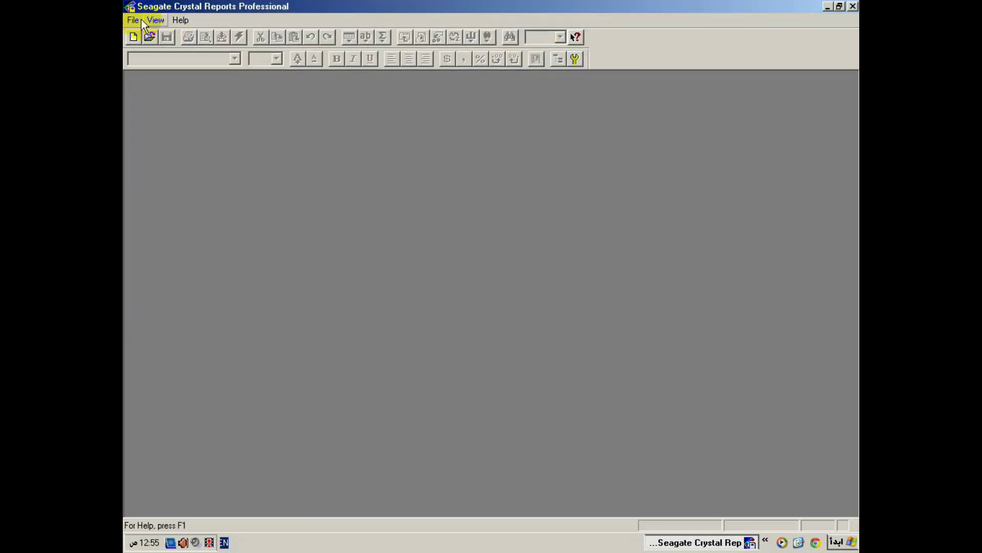
click(853, 6)
Create a desktop shortcut for the 32-bit Crystal Report Designer from the Seagate Crystal Reports program group
click(845, 542)
mouse_move(785, 353)
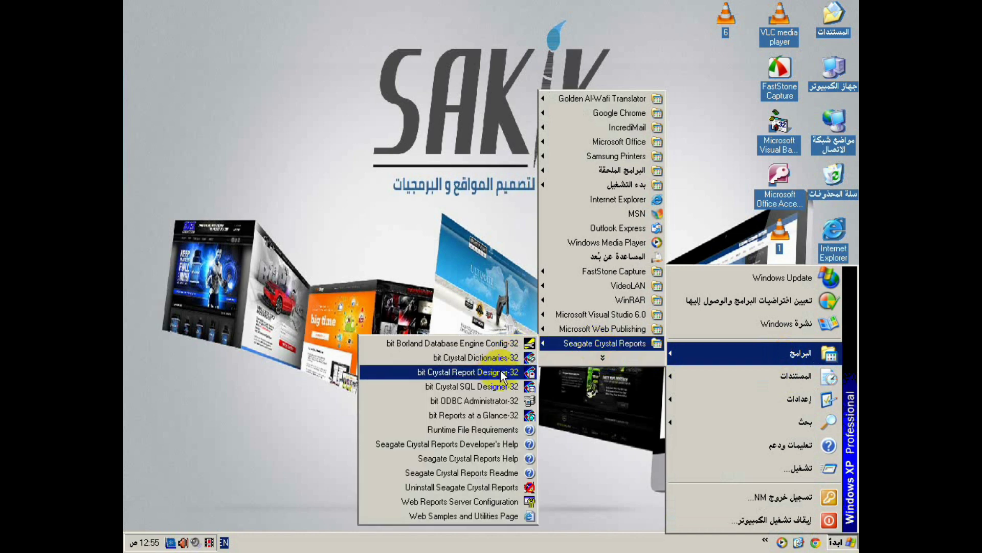
right_click(501, 373)
mouse_move(391, 255)
click(314, 277)
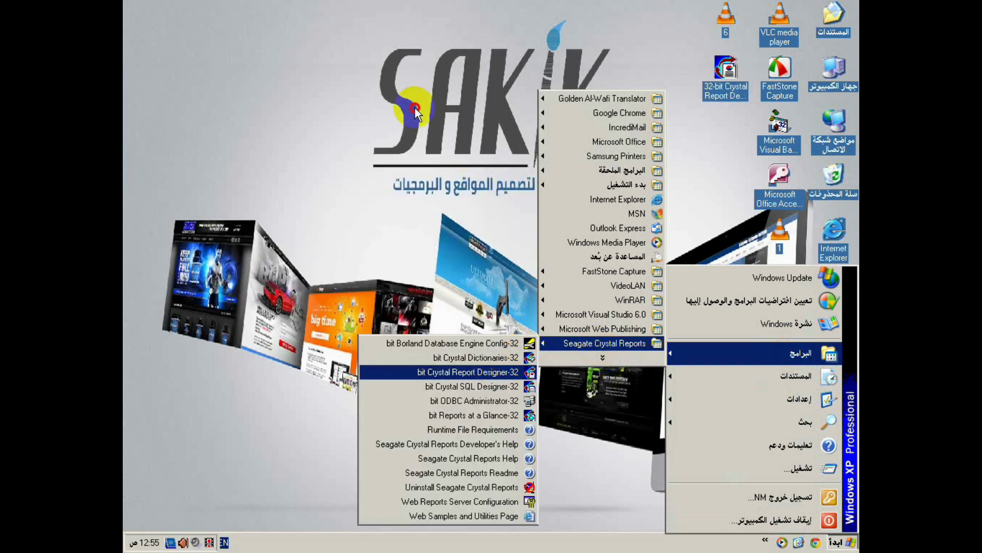
click(415, 108)
Check the desktop shortcuts for 32-bit Crystal Report Designer, Microsoft Visual Basic 6.0 and Microsoft Office Access 2007
click(731, 85)
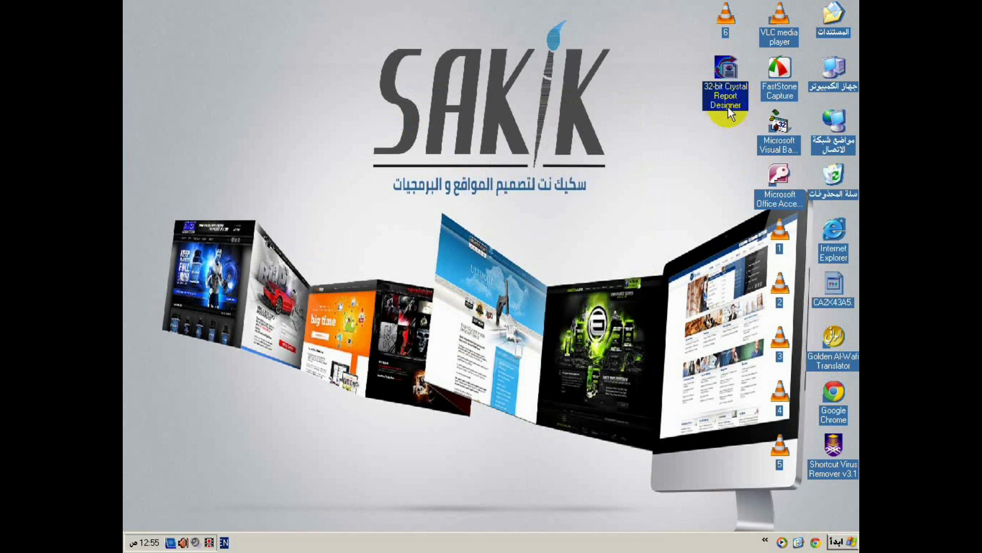
click(779, 125)
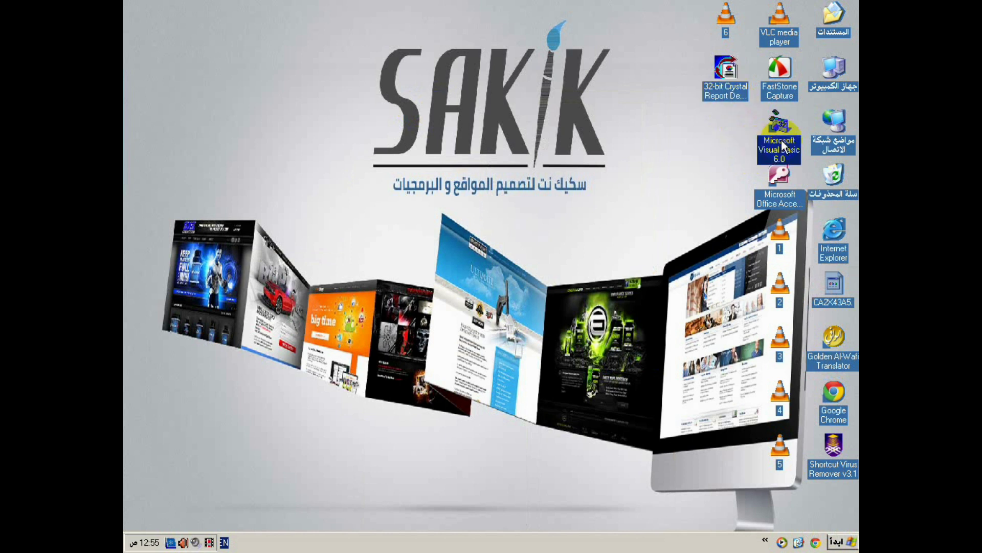
click(780, 191)
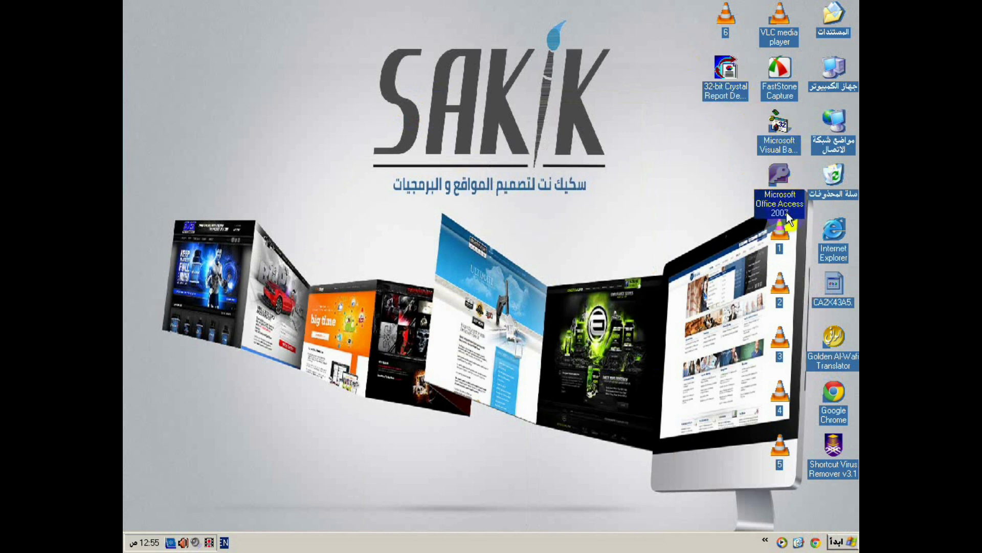